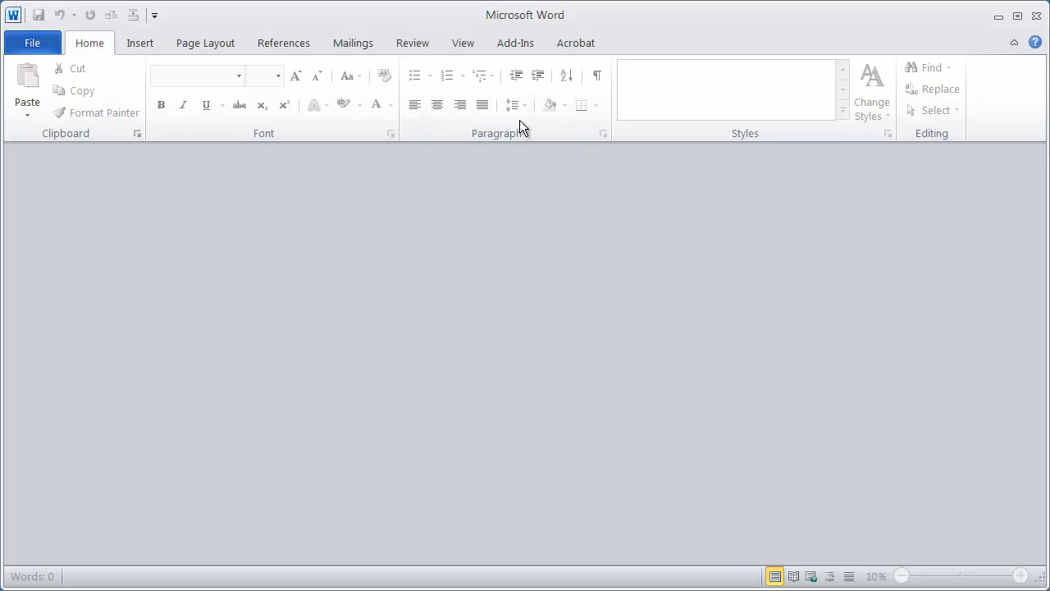
- Open letter.doc from the Mail Merge Class Files folder
{"action": "left_click", "coordinate": [40, 41]}
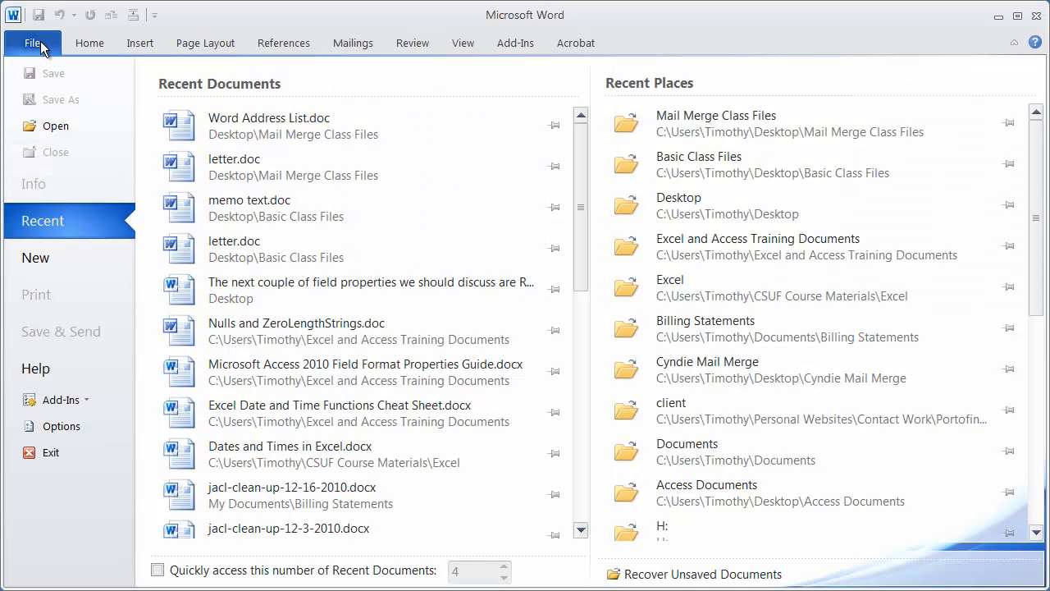
{"action": "left_click", "coordinate": [66, 127]}
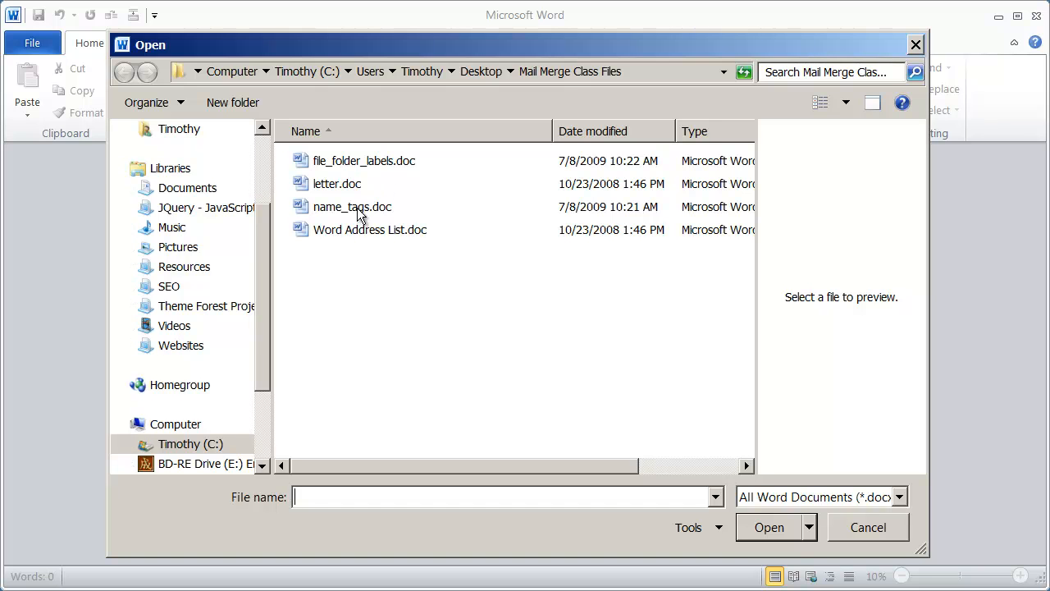
{"action": "left_click", "coordinate": [348, 188]}
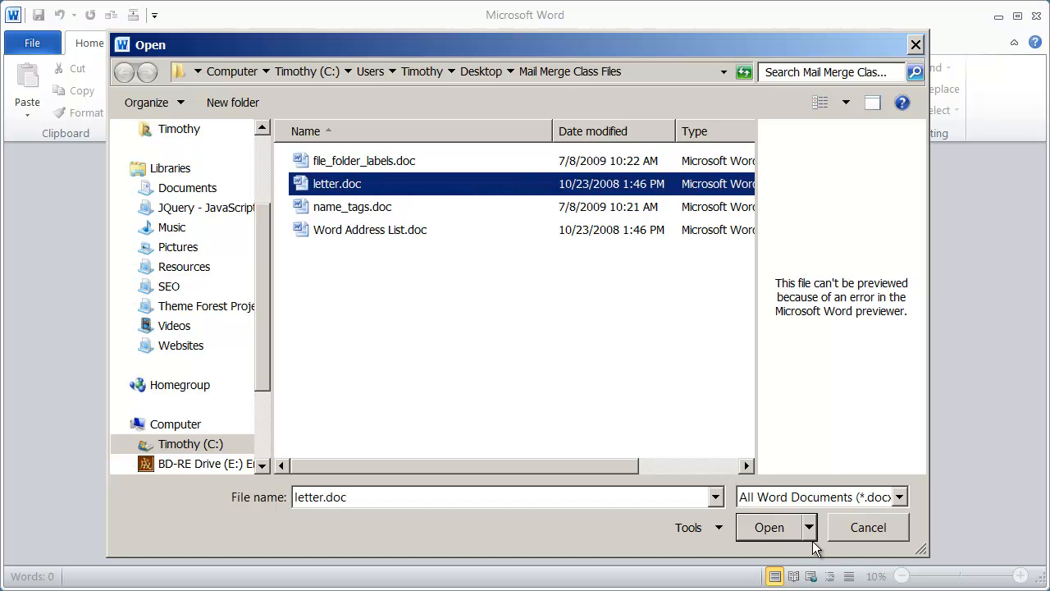
{"action": "left_click", "coordinate": [770, 528]}
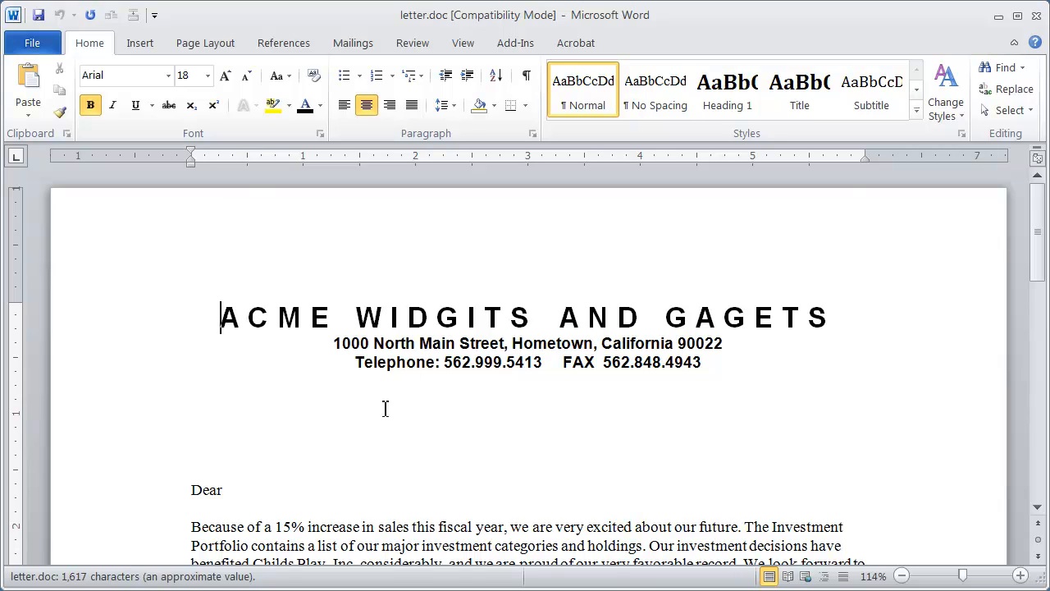
- Examine the letter's layout, especially the blank lines above the greeting, the "Dear" line and the body text
{"action": "scroll", "coordinate": [533, 400], "scroll_direction": "down", "scroll_amount": 6}
{"action": "scroll", "coordinate": [533, 399], "scroll_direction": "down", "scroll_amount": 3}
{"action": "scroll", "coordinate": [328, 399], "scroll_direction": "up", "scroll_amount": 9}
{"action": "left_click", "coordinate": [156, 400]}
{"action": "left_click_drag", "start_coordinate": [155, 401], "coordinate": [162, 422]}
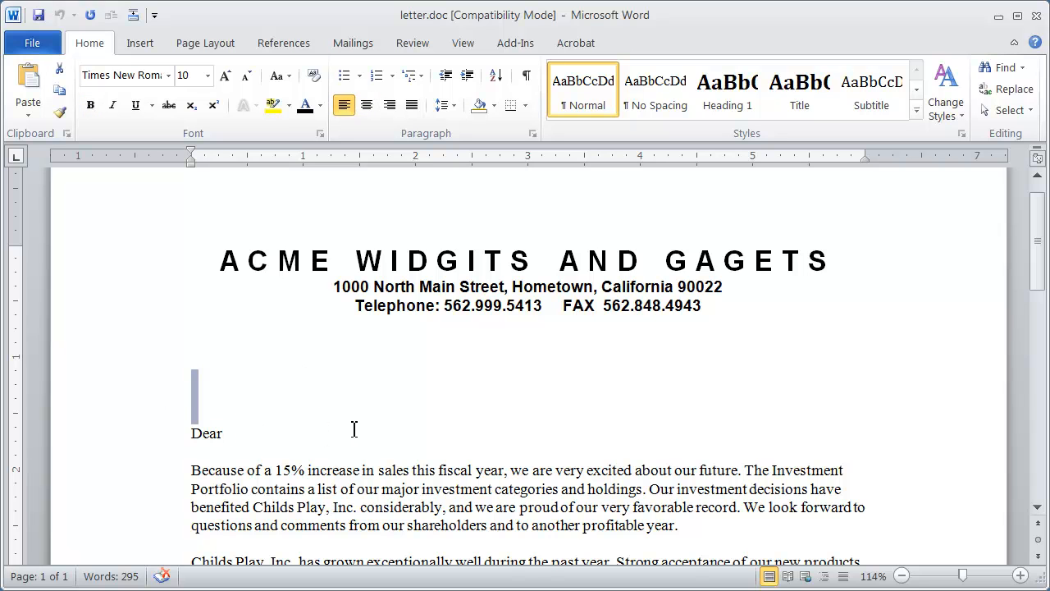
{"action": "left_click", "coordinate": [482, 435]}
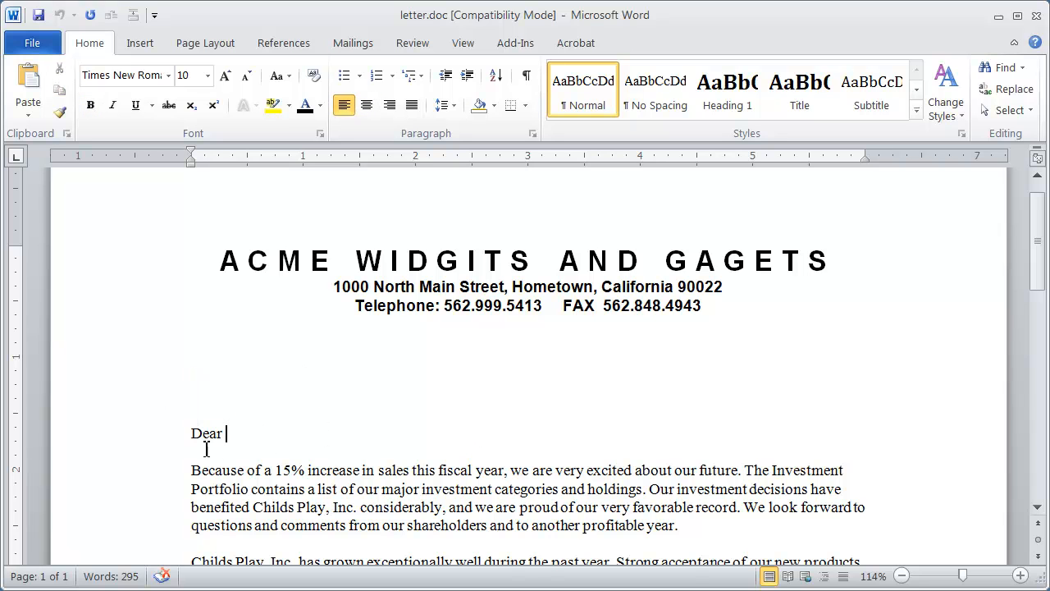
{"action": "left_click", "coordinate": [147, 441]}
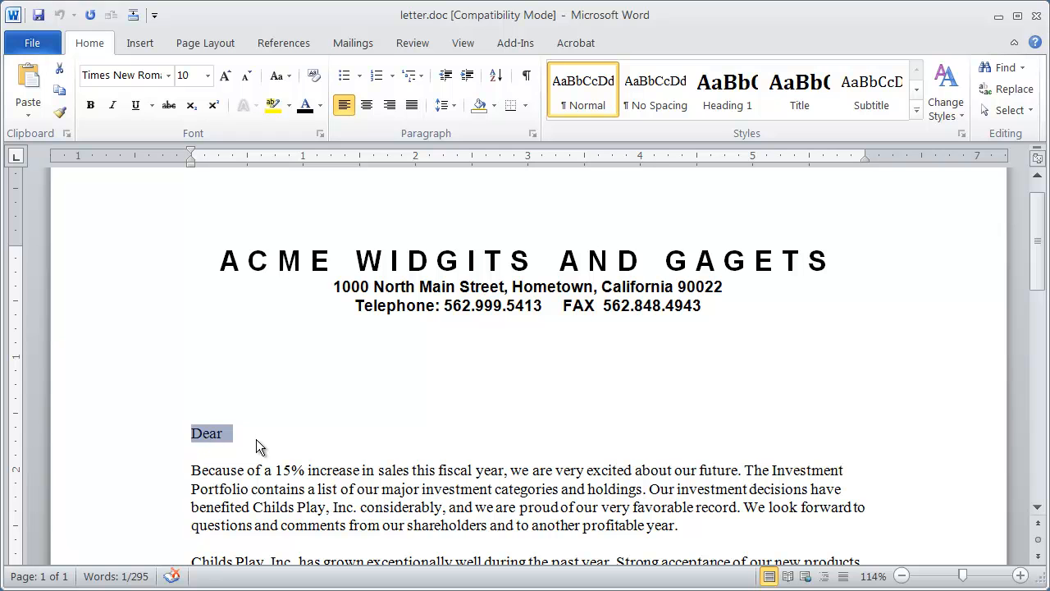
{"action": "left_click", "coordinate": [500, 449]}
{"action": "scroll", "coordinate": [500, 447], "scroll_direction": "down", "scroll_amount": 3}
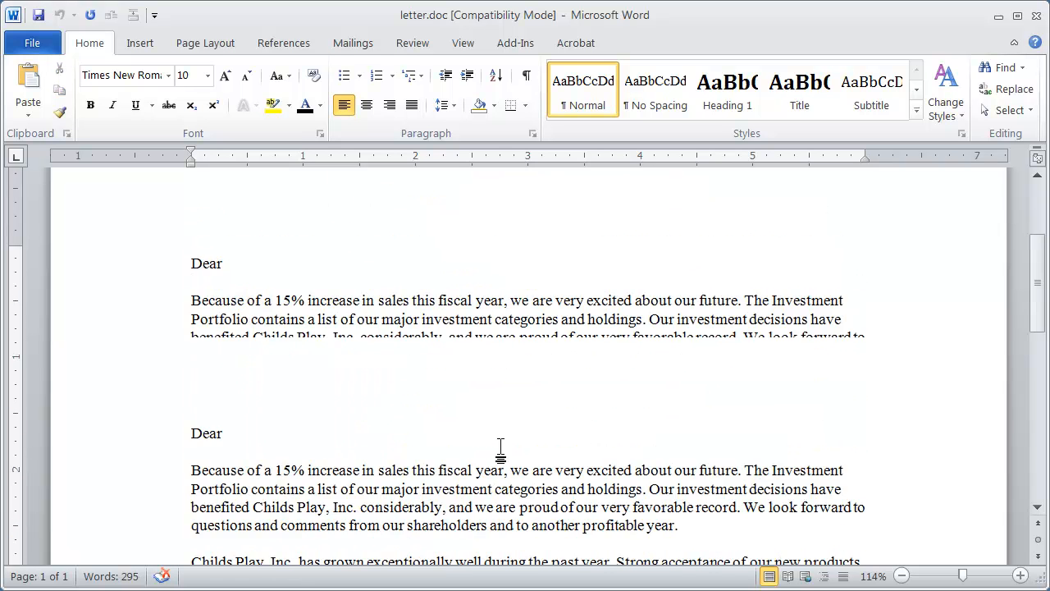
{"action": "scroll", "coordinate": [500, 447], "scroll_direction": "up", "scroll_amount": 3}
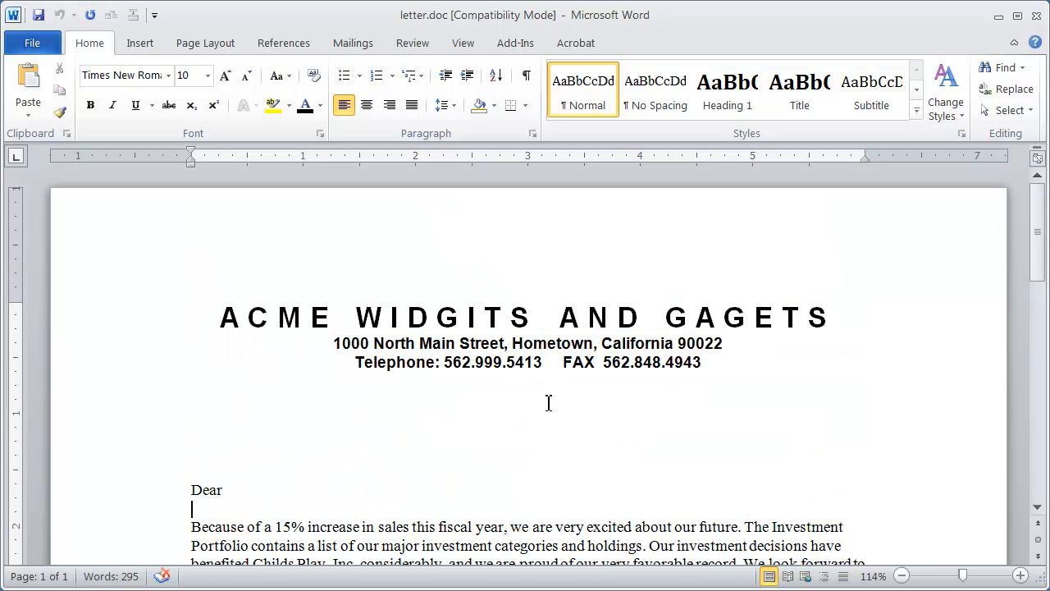
- Start a mail merge of the Letters type for the open document
{"action": "left_click", "coordinate": [286, 489]}
{"action": "left_click", "coordinate": [344, 50]}
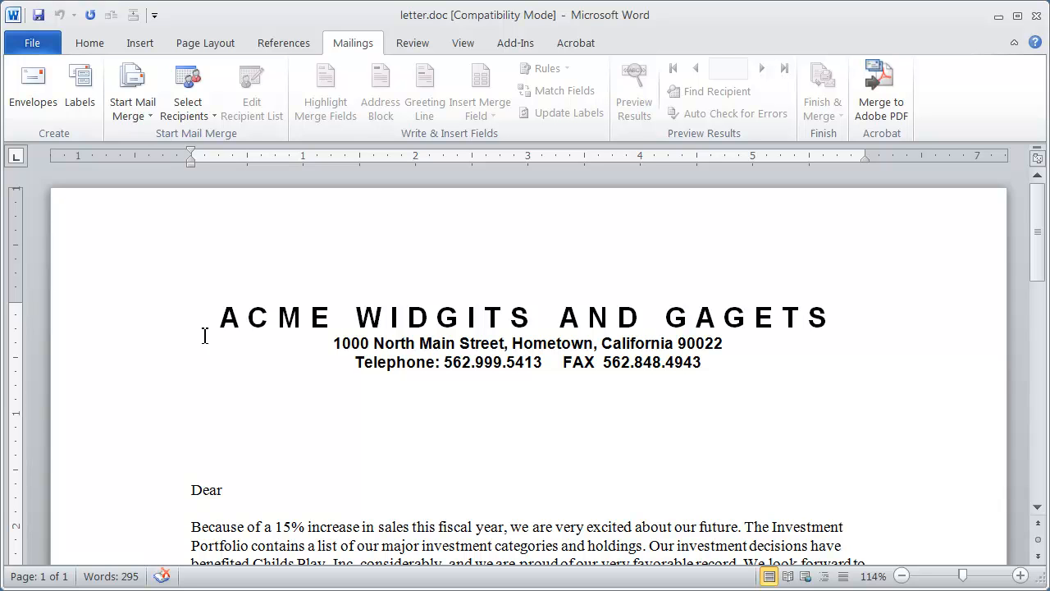
{"action": "left_click", "coordinate": [131, 94]}
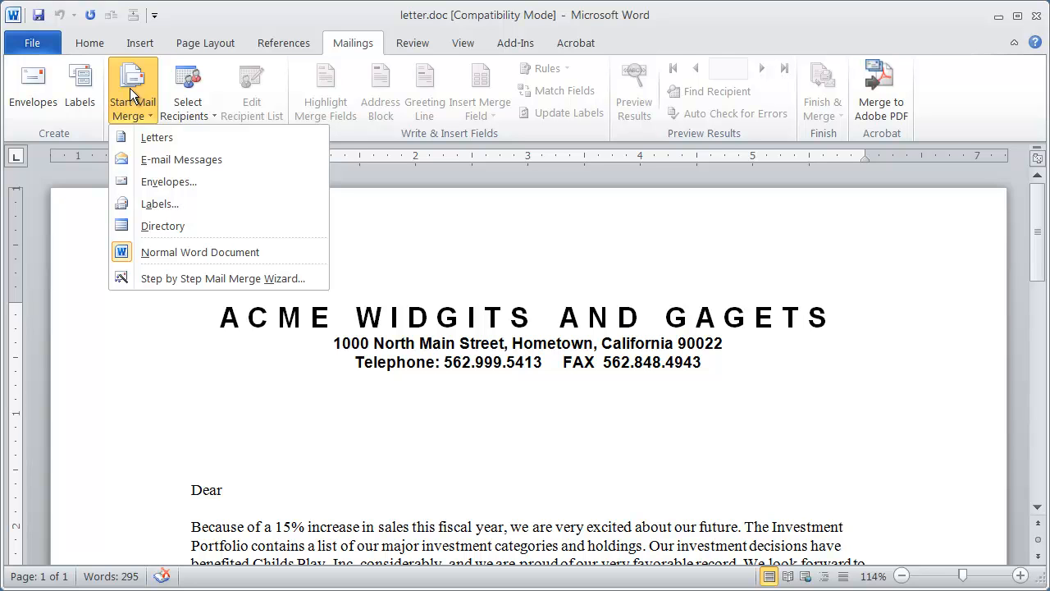
{"action": "left_click", "coordinate": [180, 135]}
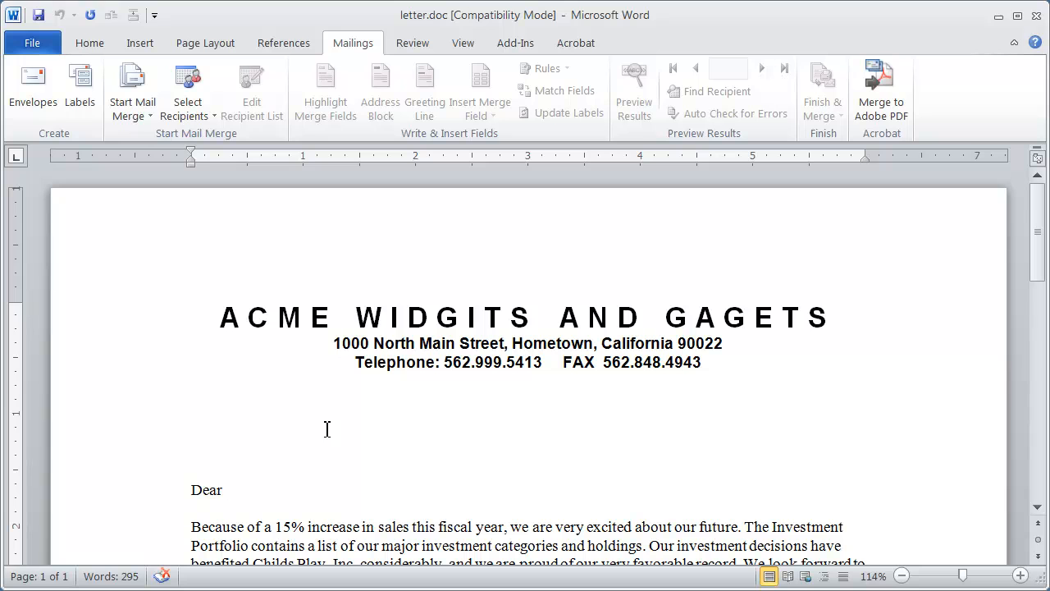
- Use the existing list Word Address List.doc from the desktop's Mail Merge Class Files folder as the merge recipients
{"action": "left_click", "coordinate": [188, 100]}
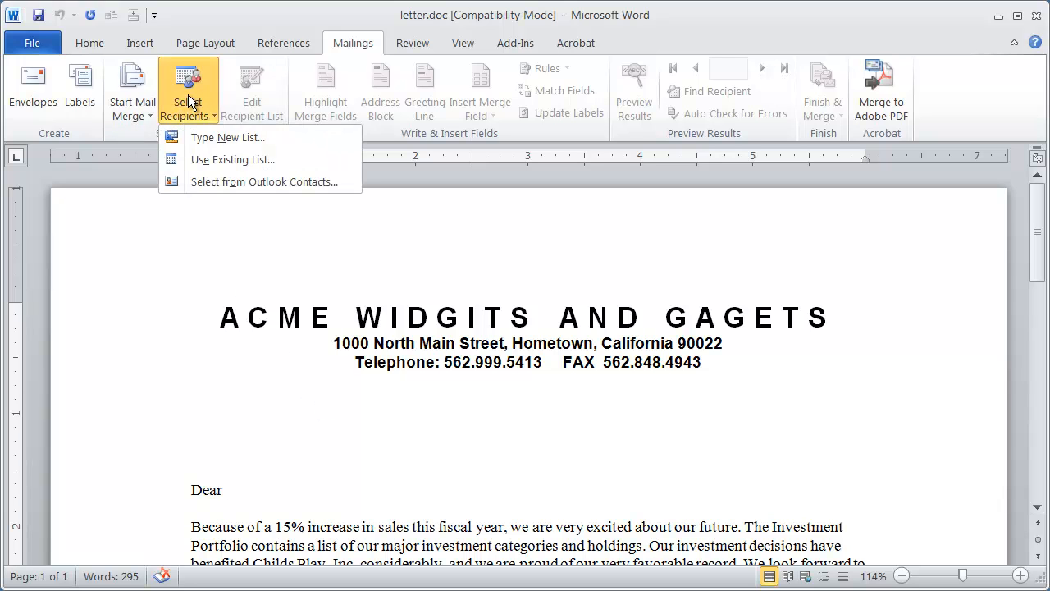
{"action": "left_click", "coordinate": [238, 159]}
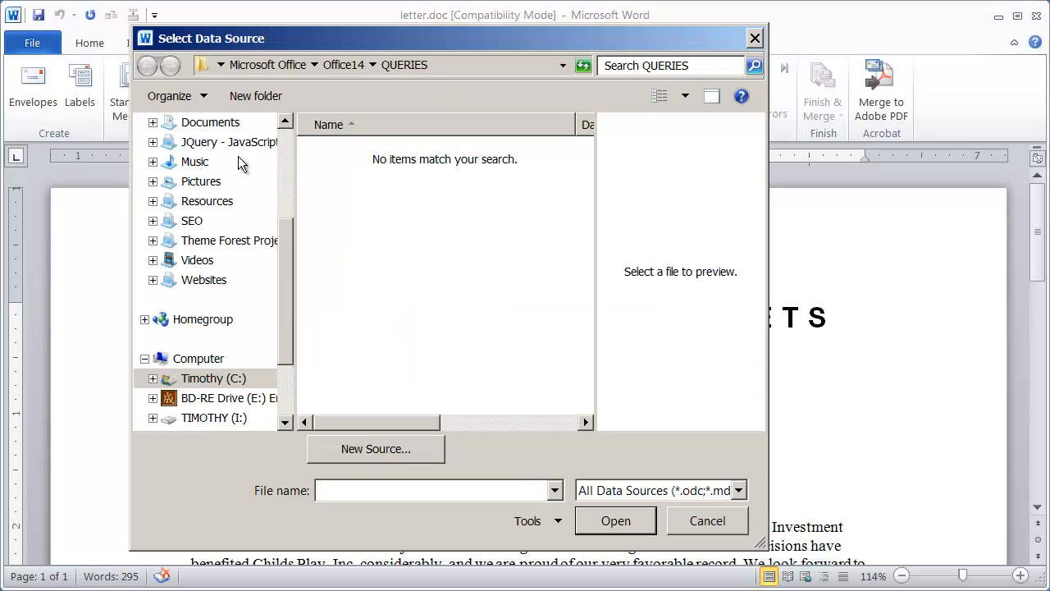
{"action": "mouse_move", "coordinate": [391, 40]}
{"action": "left_mouse_down"}
{"action": "mouse_move", "coordinate": [483, 40]}
{"action": "mouse_move", "coordinate": [390, 41]}
{"action": "left_mouse_up"}
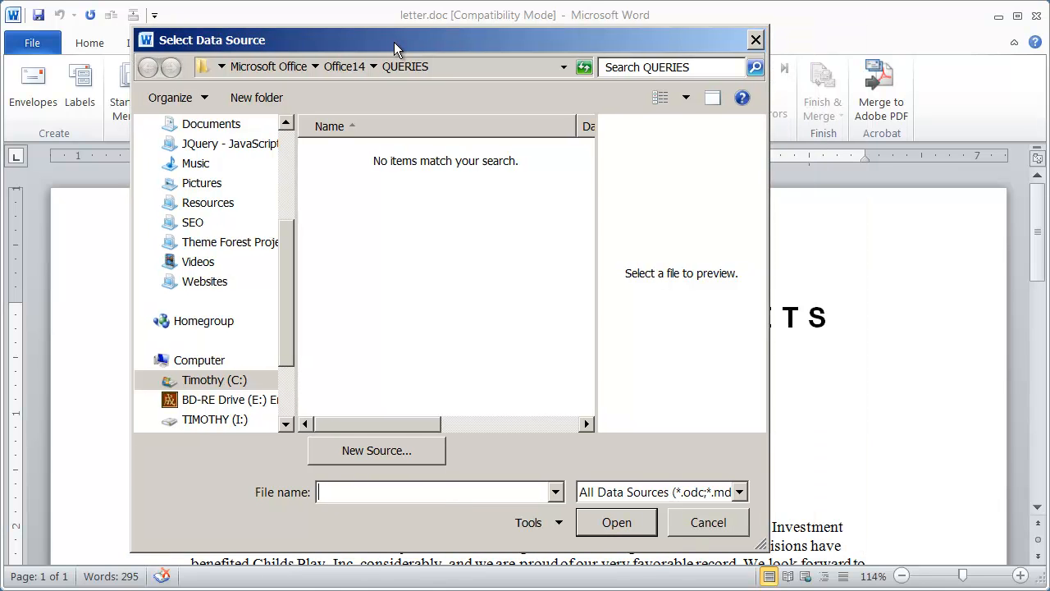
{"action": "scroll", "coordinate": [293, 167], "scroll_direction": "up", "scroll_amount": 3}
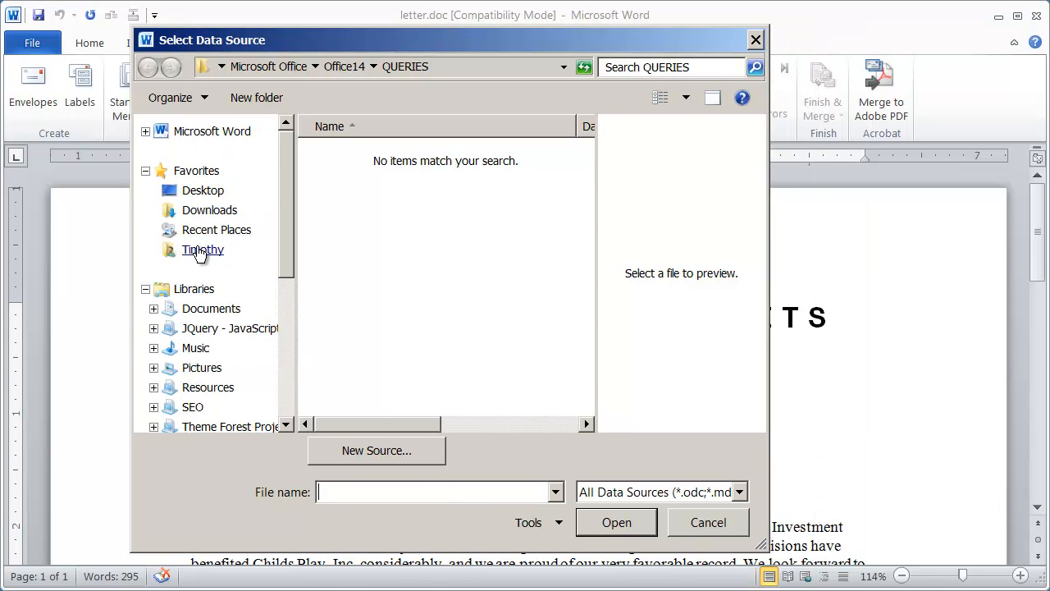
{"action": "left_click", "coordinate": [202, 189]}
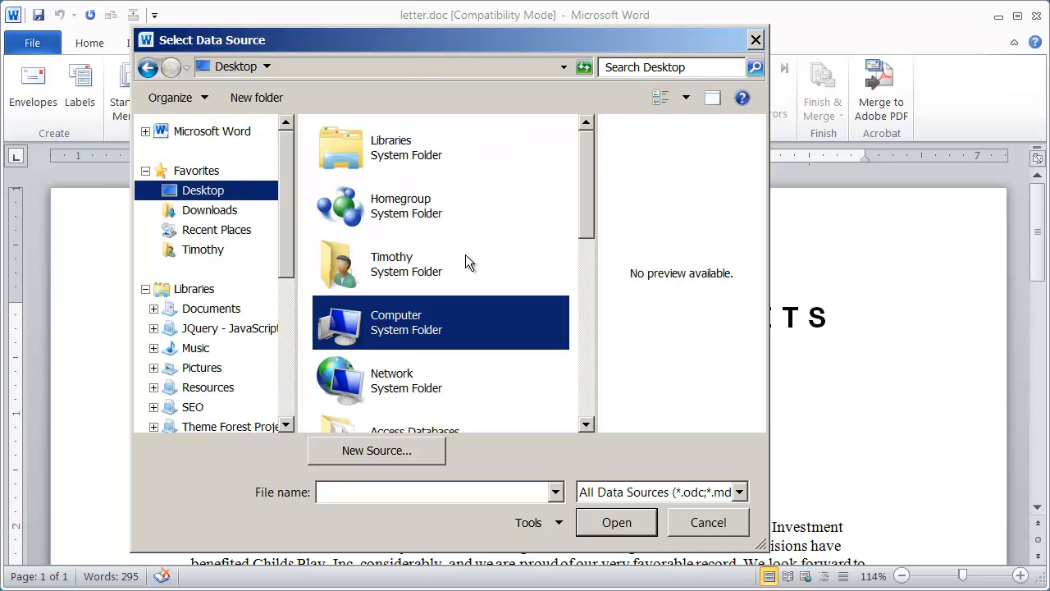
{"action": "left_click", "coordinate": [583, 357]}
{"action": "double_click", "coordinate": [436, 329]}
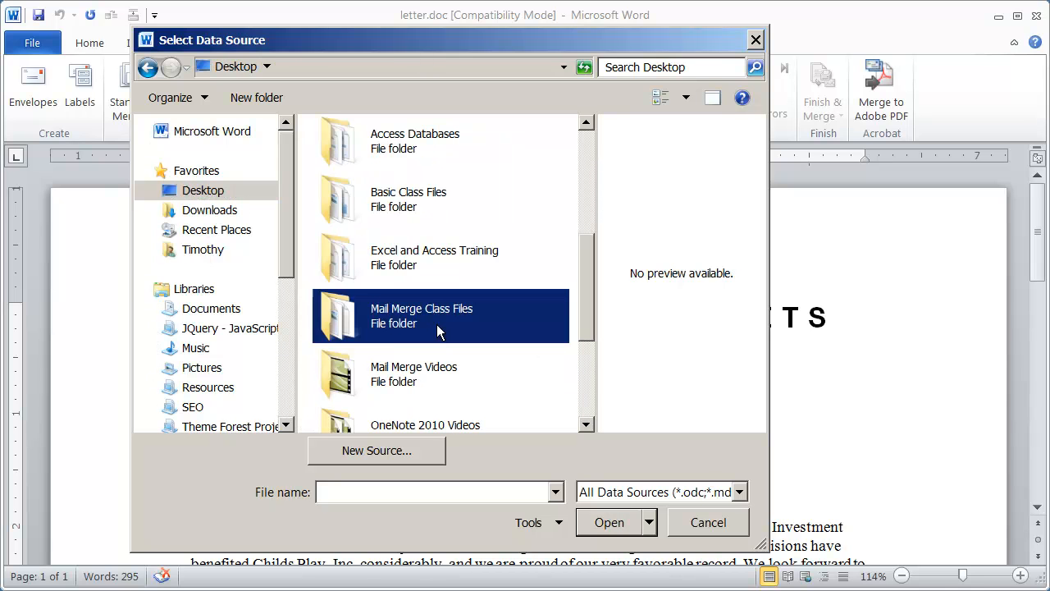
{"action": "left_click", "coordinate": [376, 253]}
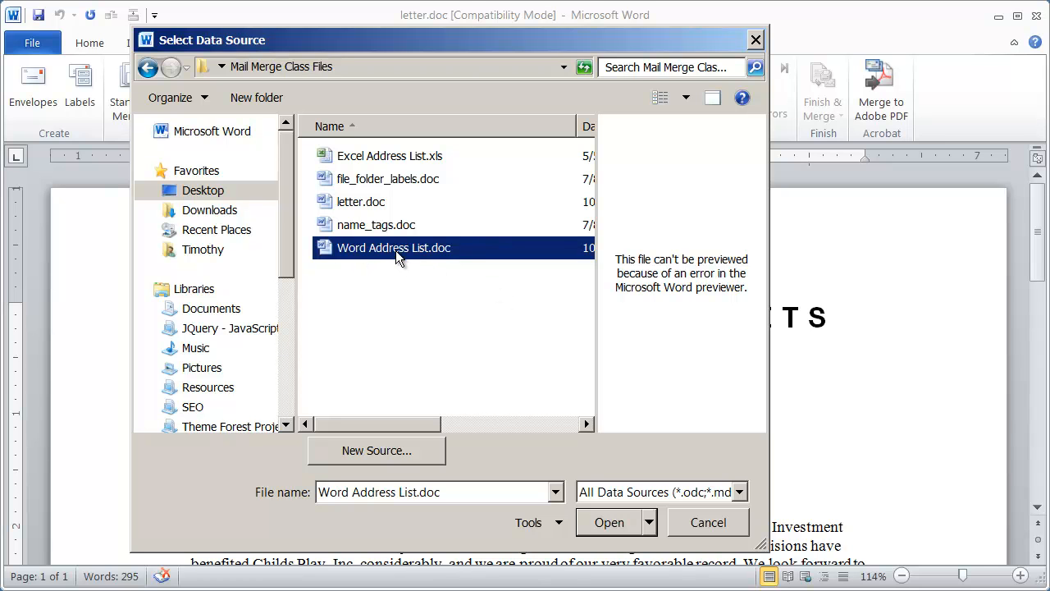
{"action": "left_click", "coordinate": [610, 522]}
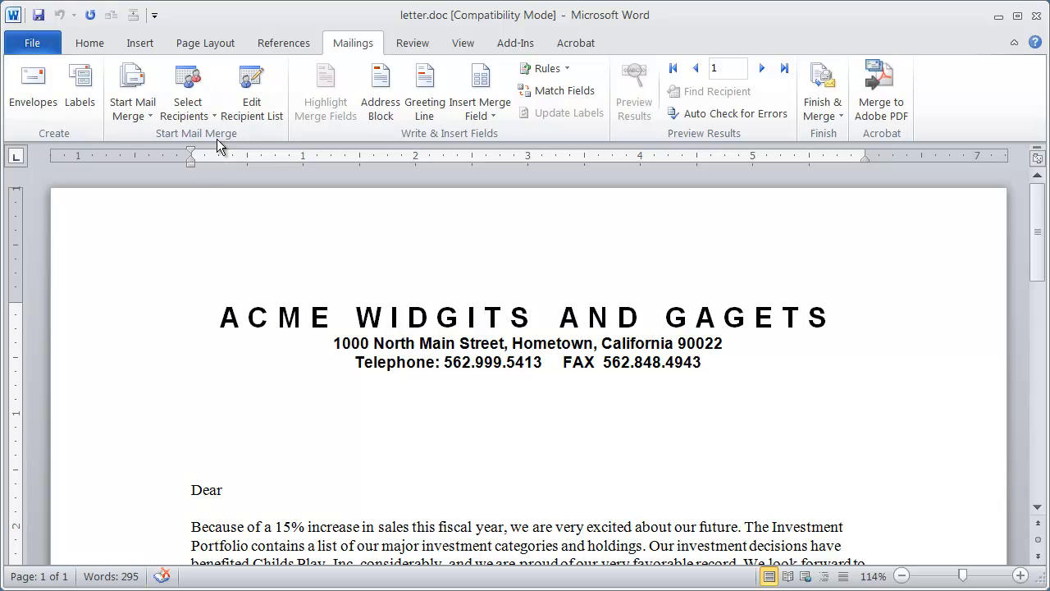
- Open the recipient list for editing and enlarge its dialog to show all the address columns
{"action": "left_click", "coordinate": [243, 107]}
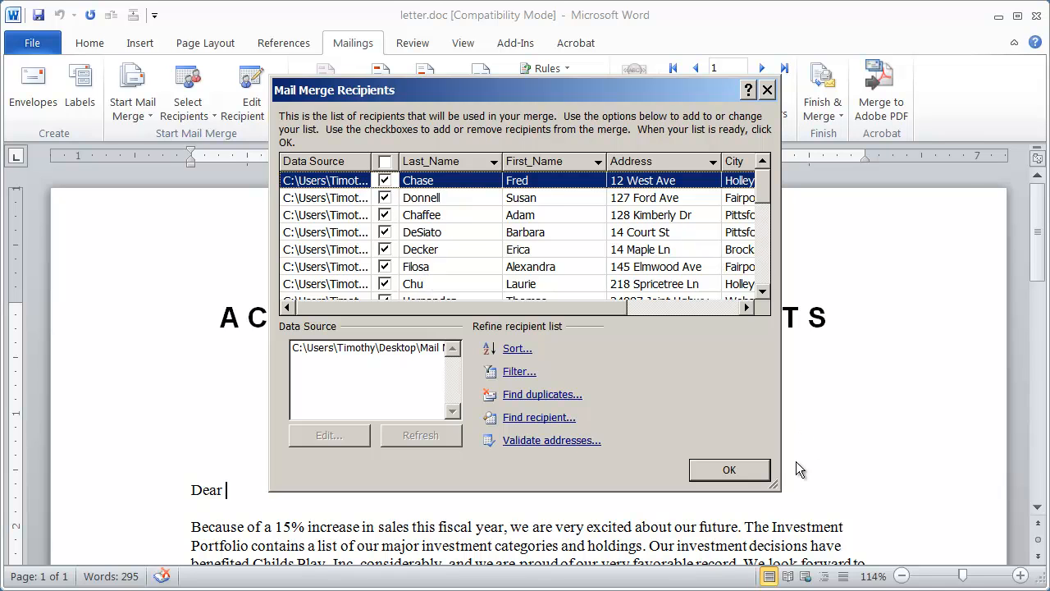
{"action": "left_click_drag", "start_coordinate": [776, 485], "coordinate": [968, 497]}
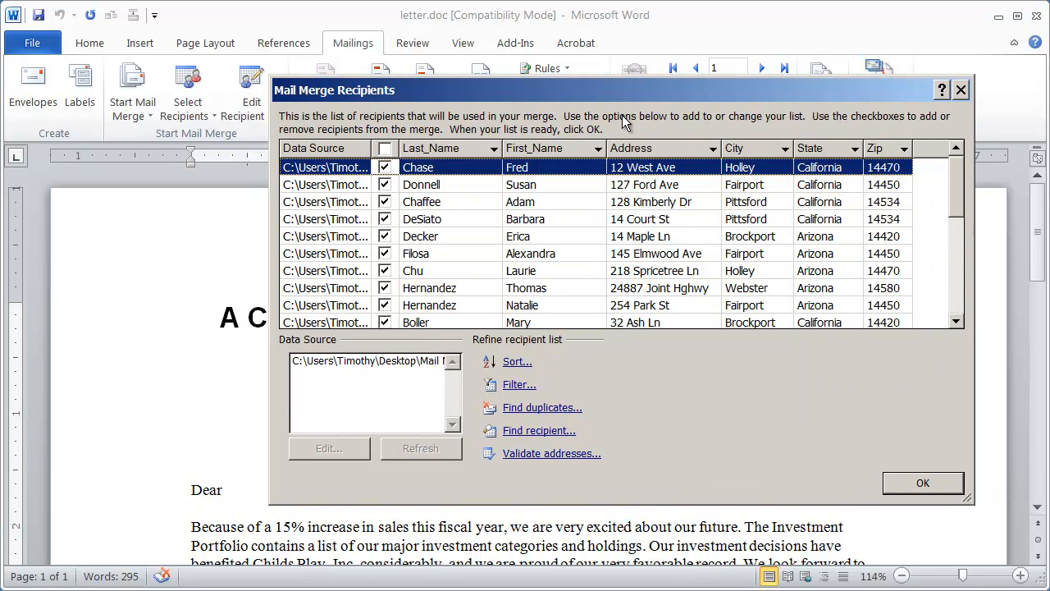
{"action": "left_click_drag", "start_coordinate": [588, 98], "coordinate": [482, 98]}
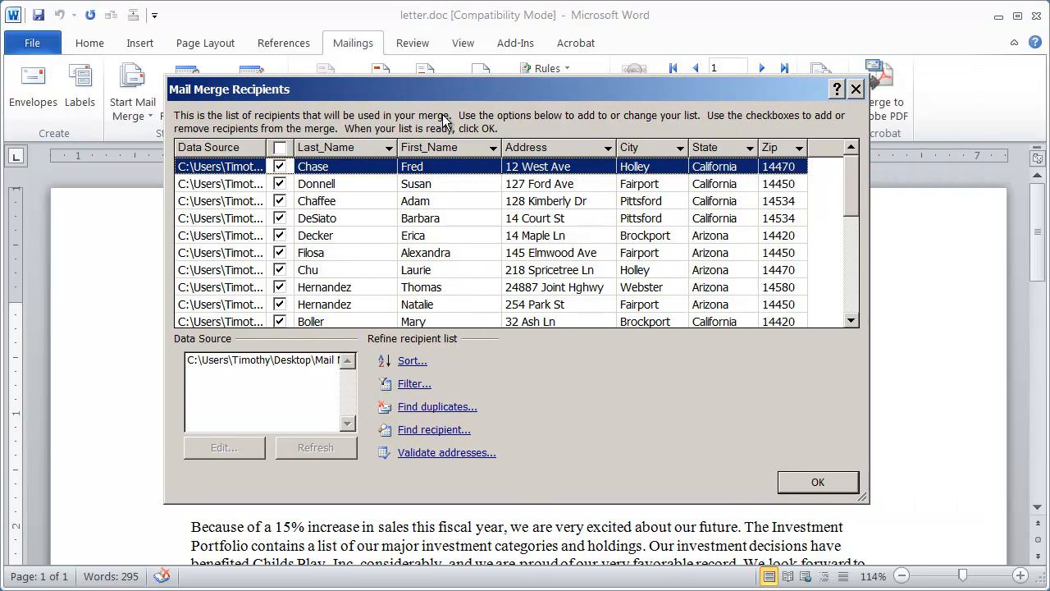
- Sort the recipient list by last name, by state and by zip in turn
{"action": "left_click", "coordinate": [328, 149]}
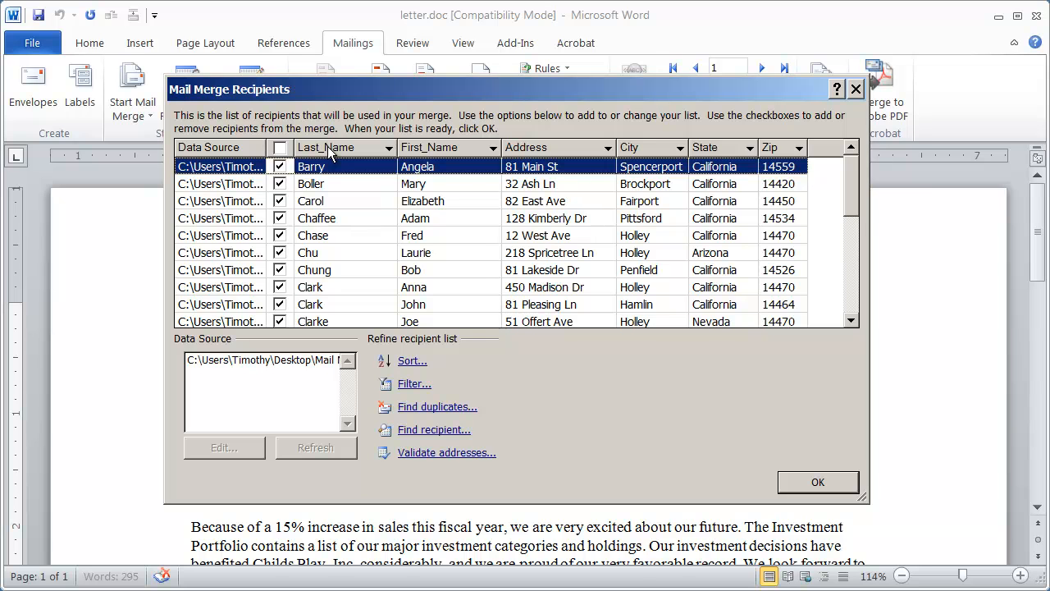
{"action": "left_click", "coordinate": [707, 149]}
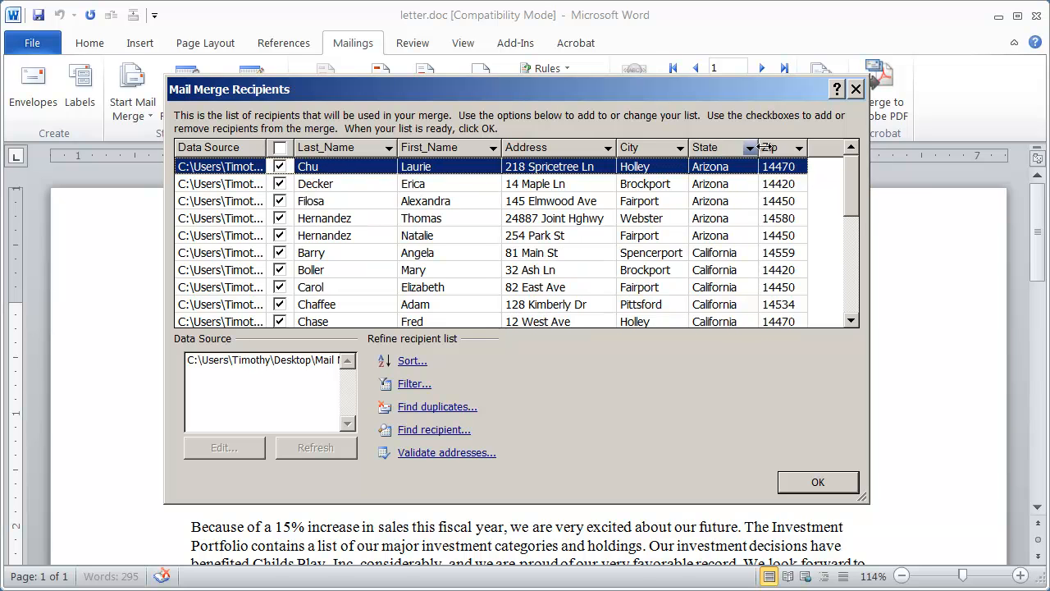
{"action": "left_click", "coordinate": [778, 149]}
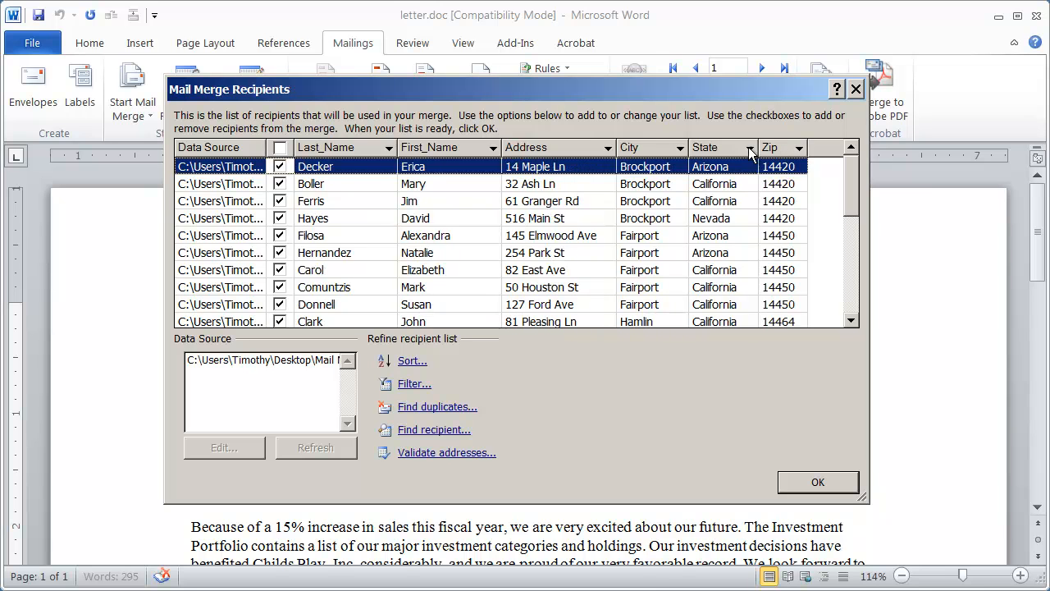
- Sort the recipients by last name and accept the recipient list
{"action": "left_click", "coordinate": [312, 149]}
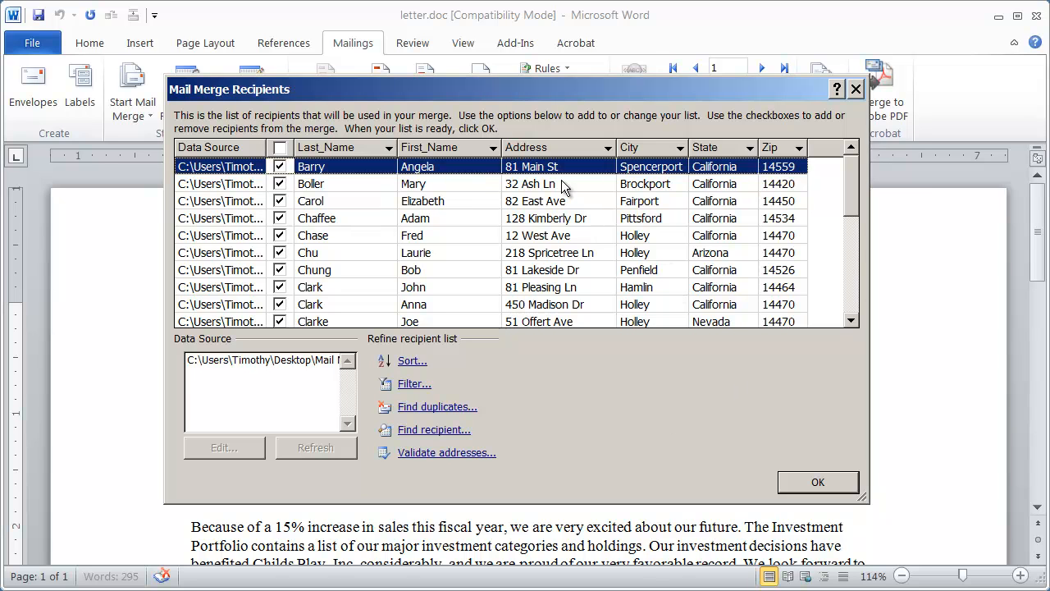
{"action": "left_click", "coordinate": [342, 151]}
{"action": "left_click", "coordinate": [325, 147]}
{"action": "left_click", "coordinate": [818, 483]}
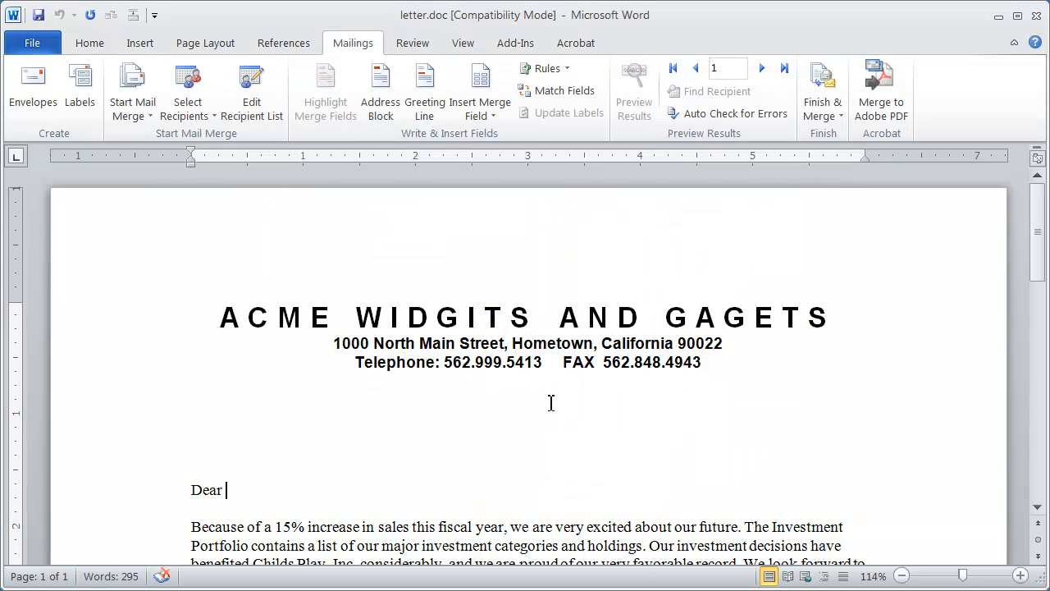
- Insert an address block with the recipient's name and postal address on the blank line just above the "Dear" greeting
{"action": "left_click", "coordinate": [221, 456]}
{"action": "left_click", "coordinate": [146, 466]}
{"action": "left_click", "coordinate": [317, 462]}
{"action": "left_click", "coordinate": [381, 78]}
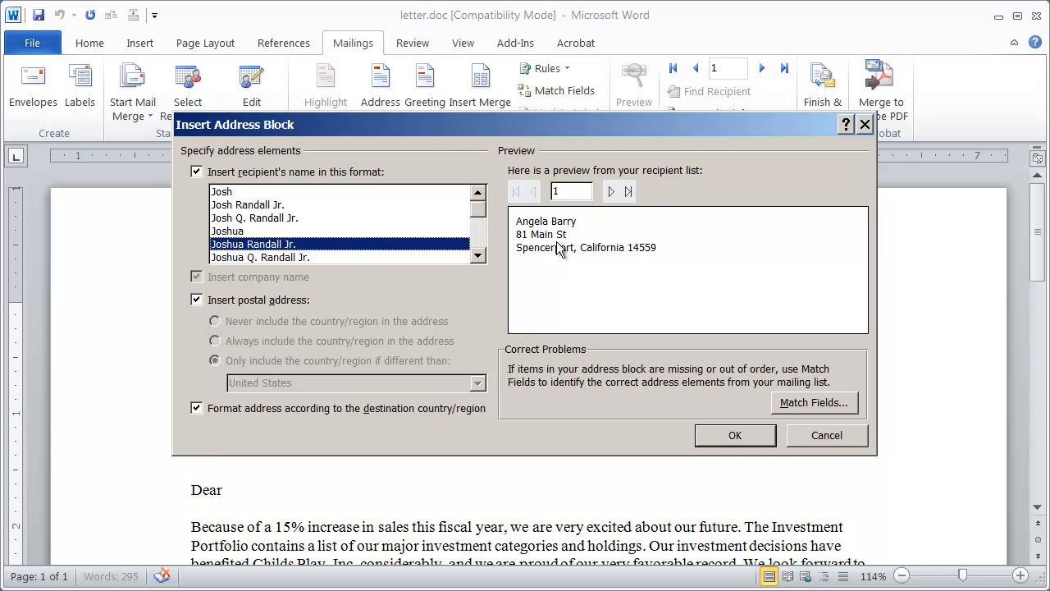
{"action": "left_click", "coordinate": [751, 443]}
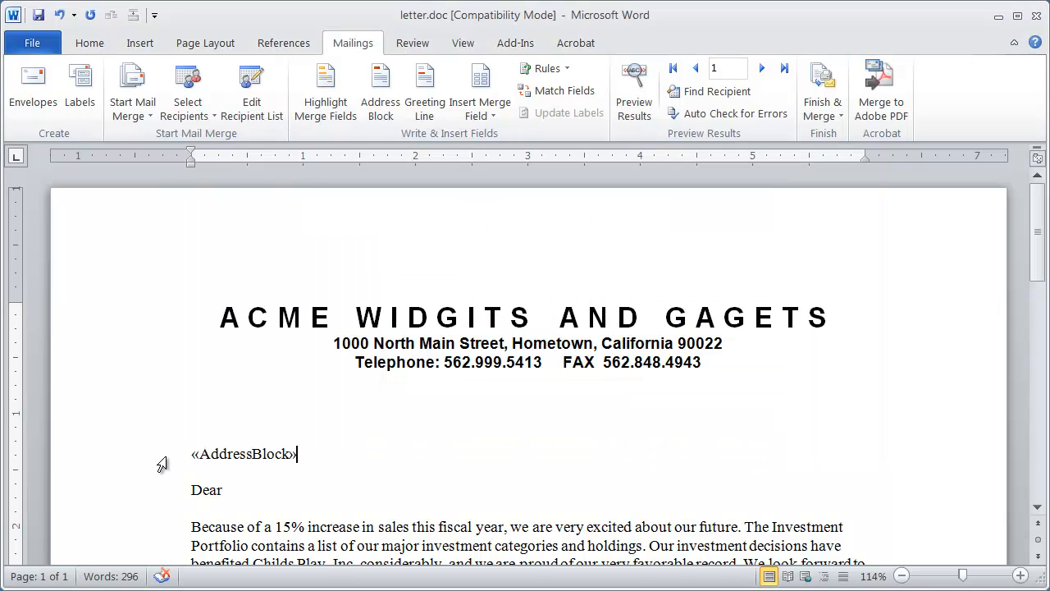
{"action": "left_click", "coordinate": [243, 459]}
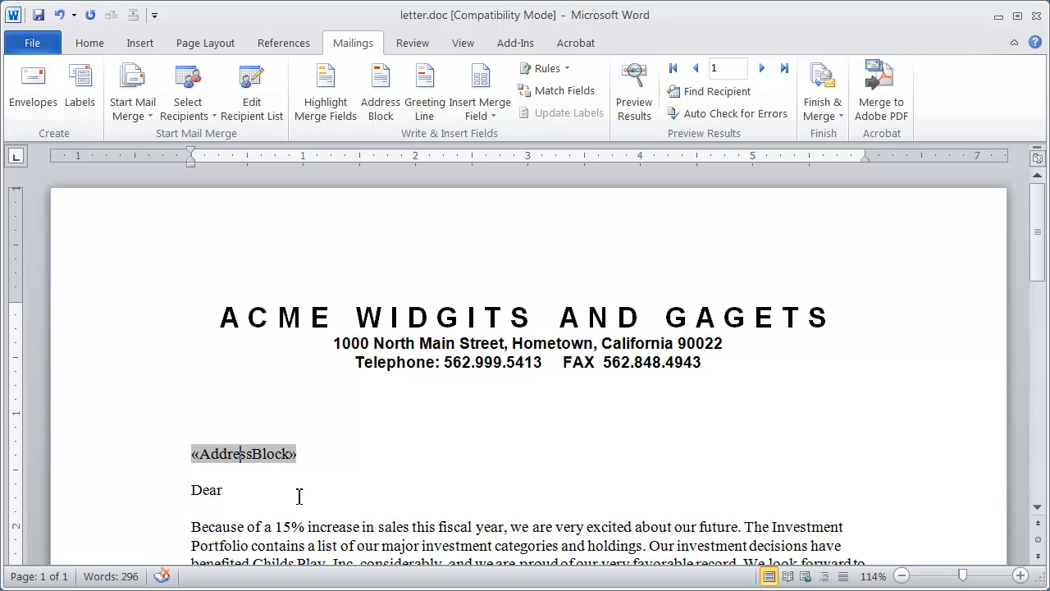
{"action": "left_click", "coordinate": [264, 454]}
{"action": "left_click", "coordinate": [220, 456]}
{"action": "left_click", "coordinate": [247, 502]}
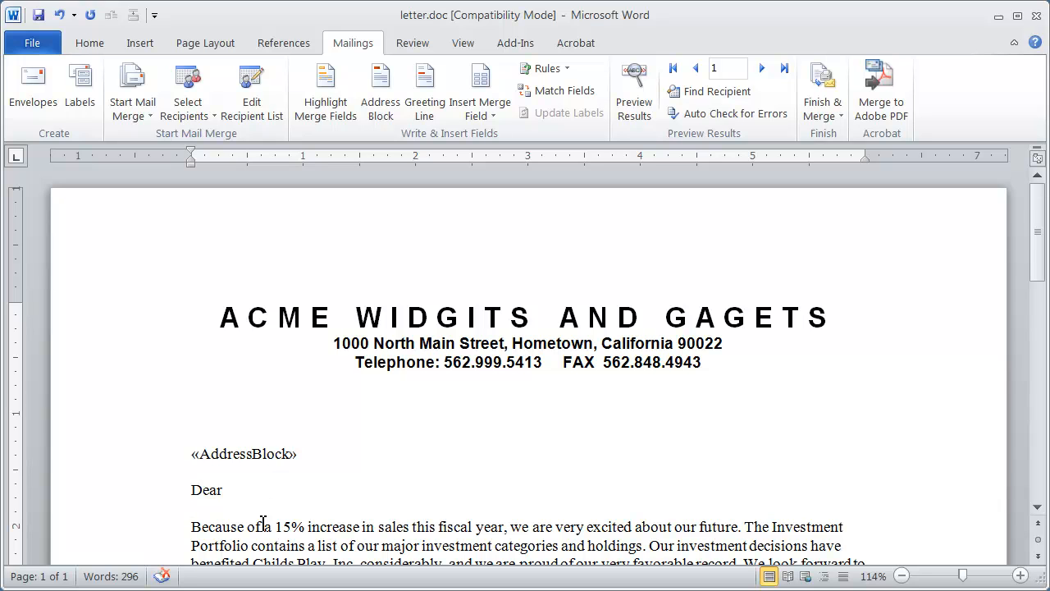
- Insert the First_Name merge field after "Dear" in the greeting line and add a comma behind it
{"action": "left_click", "coordinate": [264, 490]}
{"action": "left_click", "coordinate": [491, 116]}
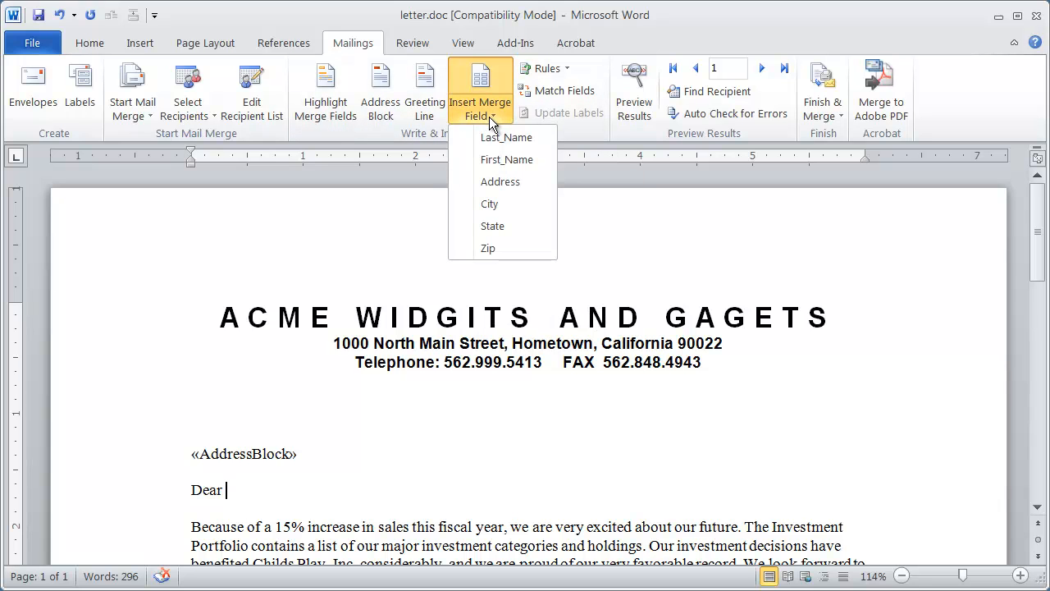
{"action": "left_click", "coordinate": [230, 490]}
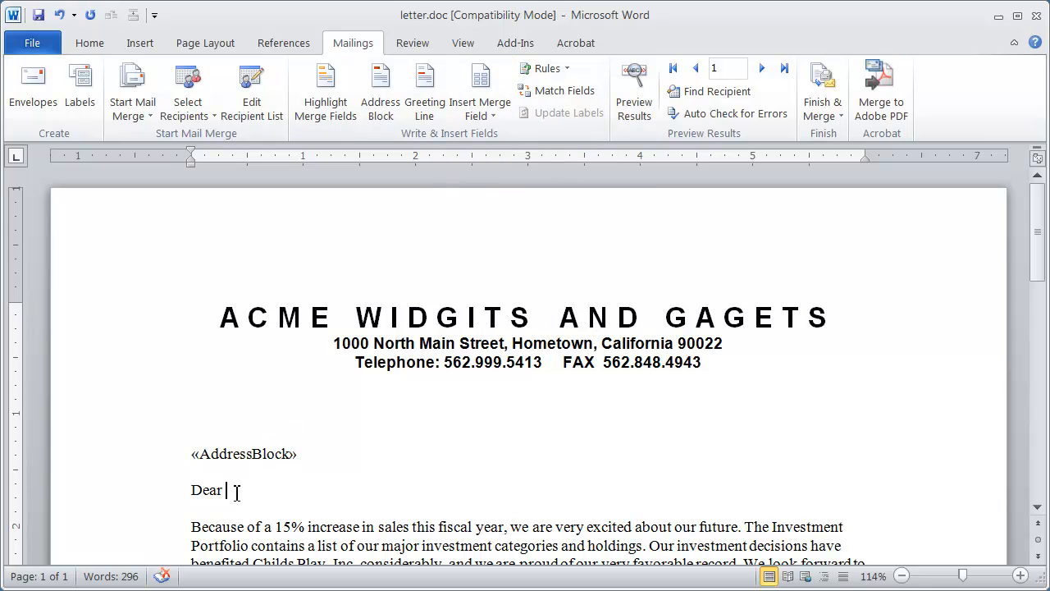
{"action": "left_click", "coordinate": [491, 110]}
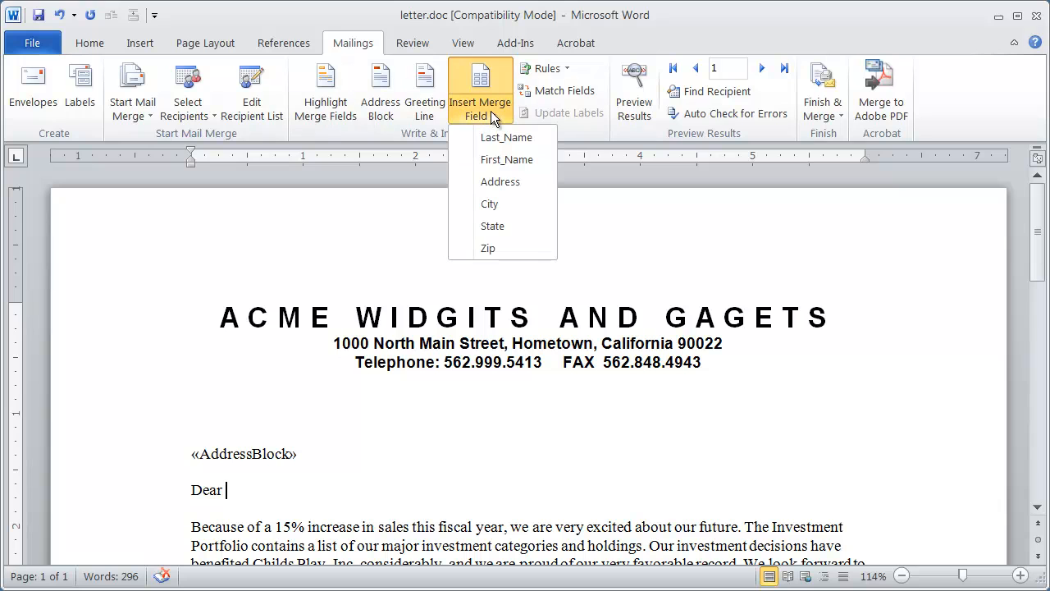
{"action": "left_click", "coordinate": [506, 160]}
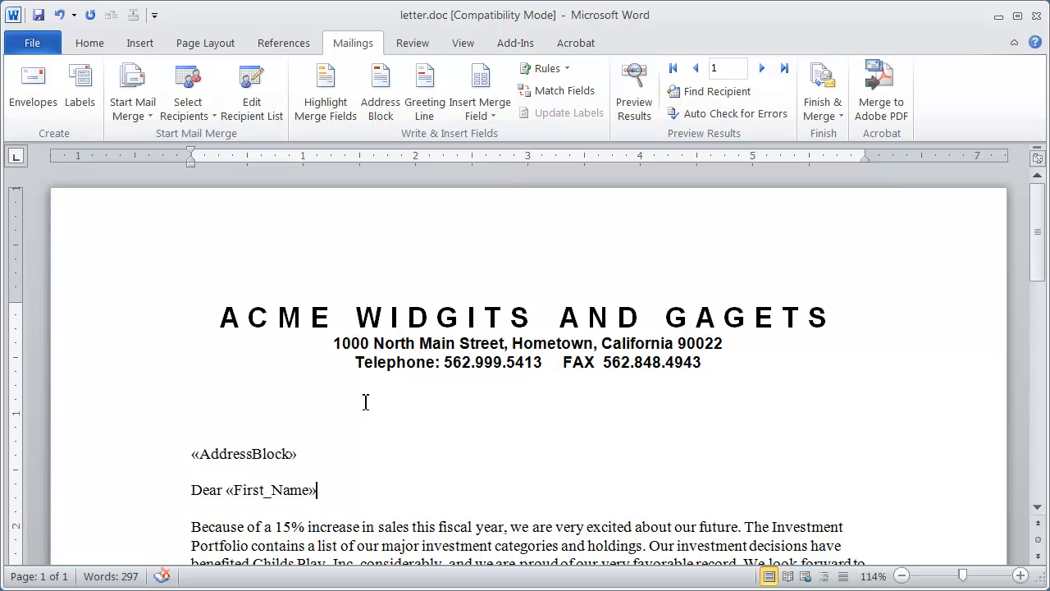
{"action": "left_click", "coordinate": [247, 490]}
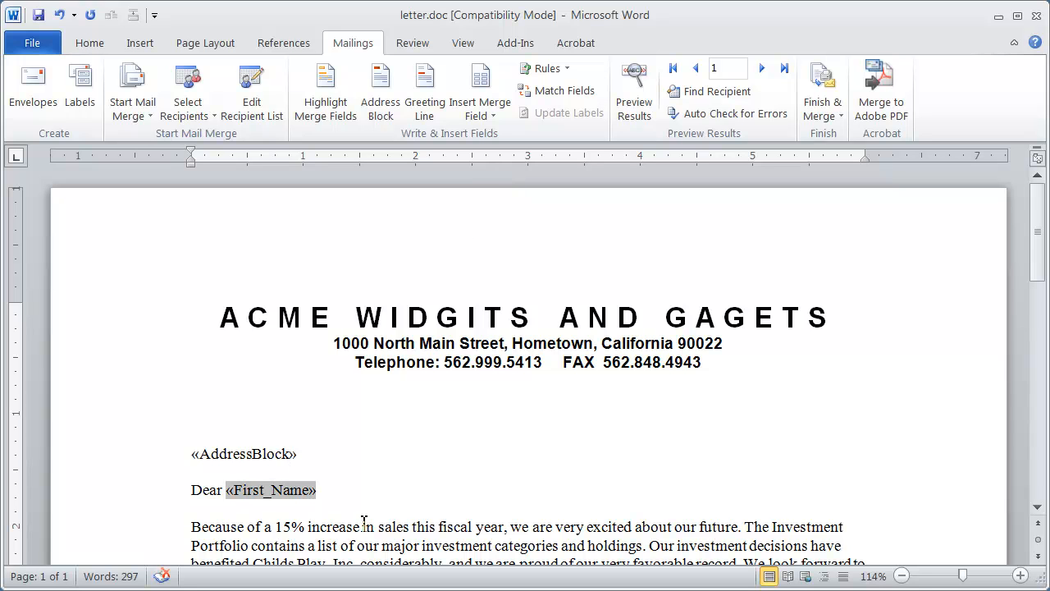
{"action": "left_click", "coordinate": [344, 492]}
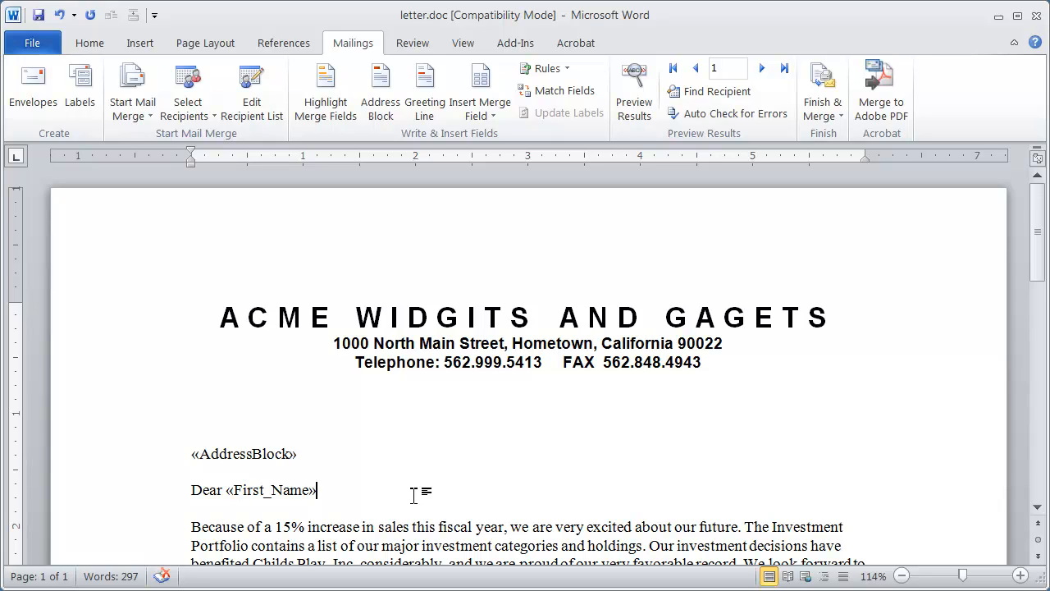
{"action": "type", "text": ","}
{"action": "left_click", "coordinate": [244, 453]}
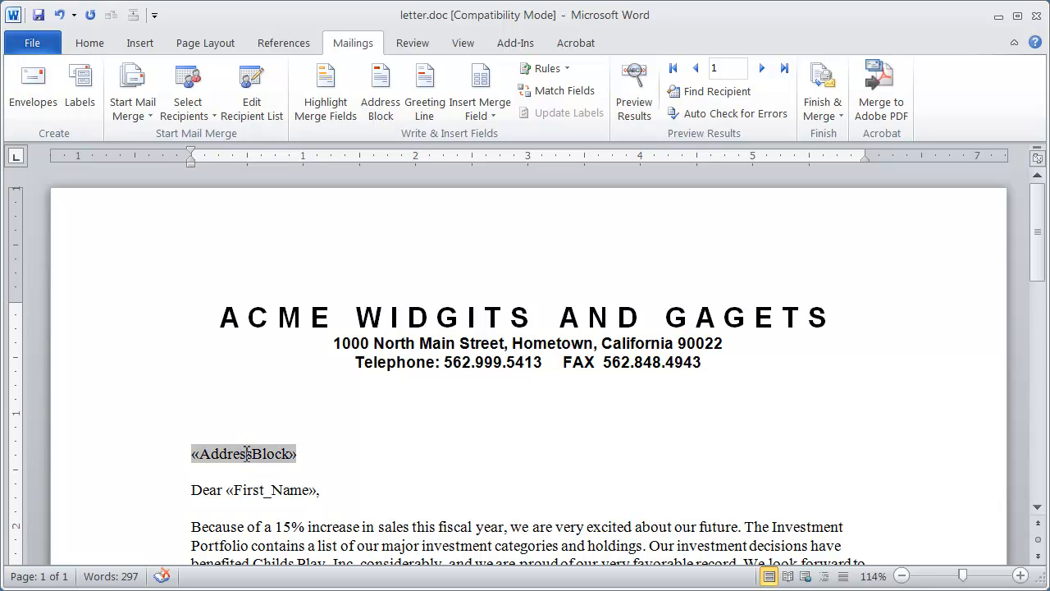
{"action": "left_click", "coordinate": [283, 489]}
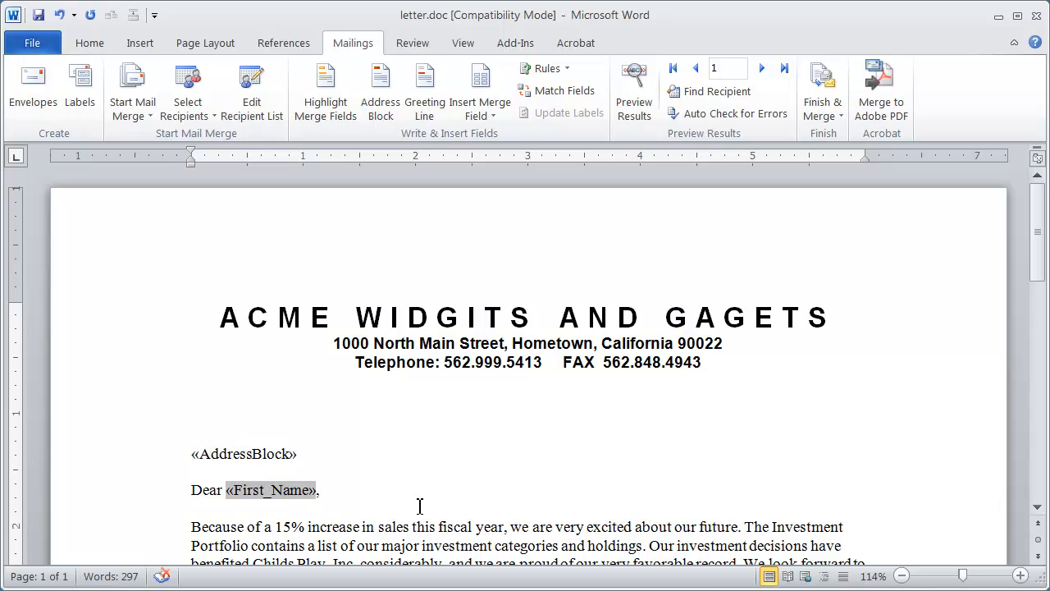
{"action": "left_click", "coordinate": [419, 506]}
{"action": "left_click", "coordinate": [391, 493]}
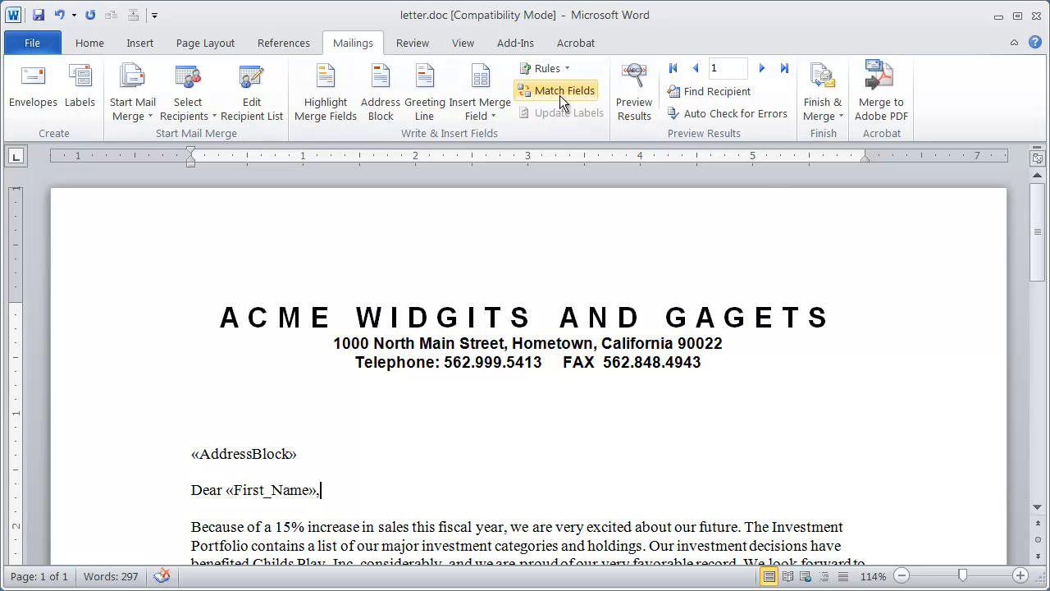
- Toggle the merge results preview to compare the letter's merge fields with the first recipient's data, leaving the preview on
{"action": "left_click", "coordinate": [630, 93]}
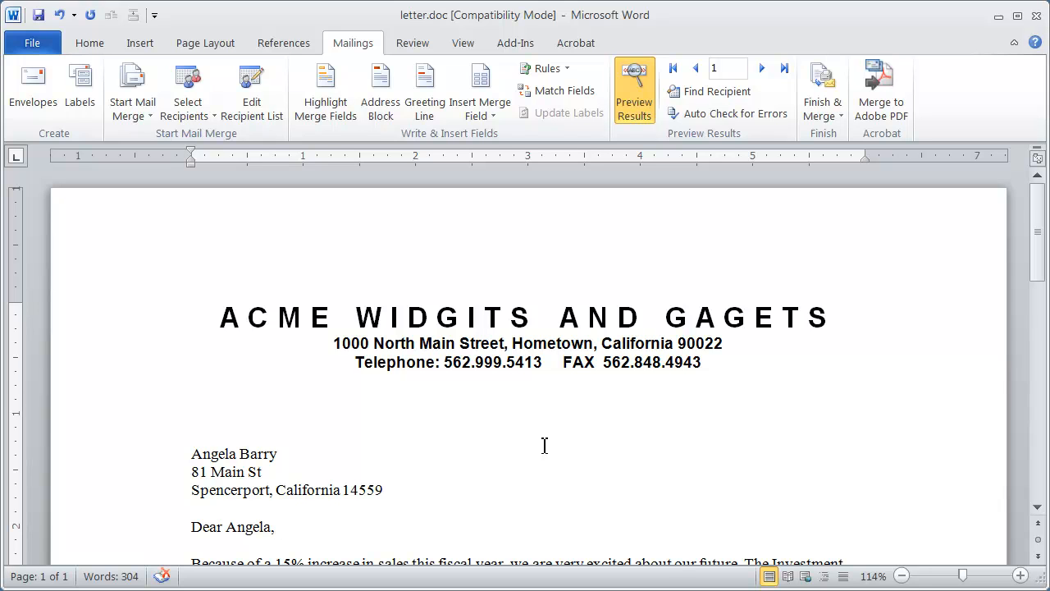
{"action": "left_click", "coordinate": [634, 90]}
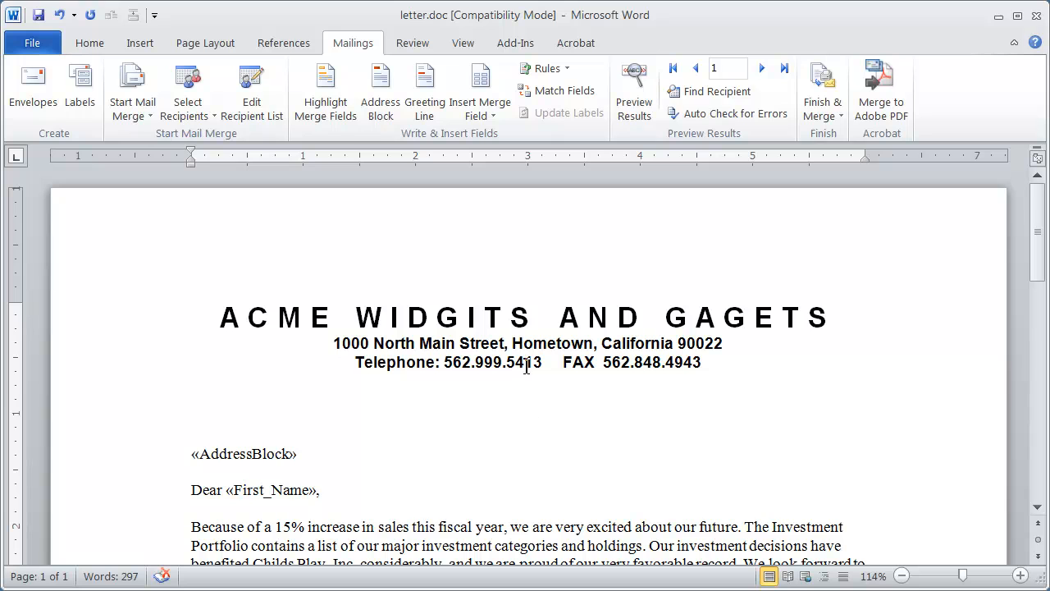
{"action": "left_click", "coordinate": [633, 98]}
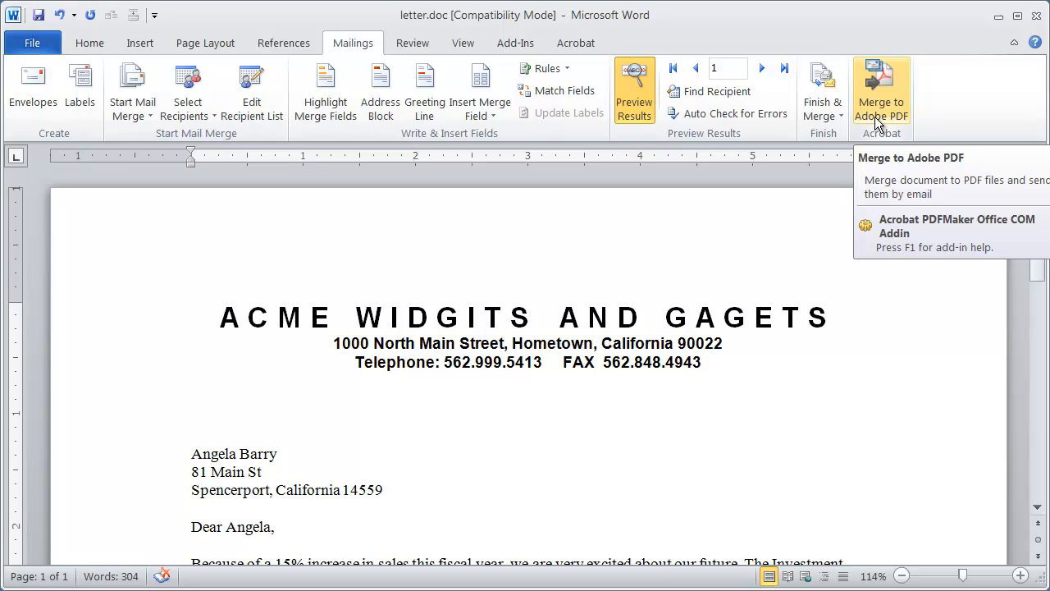
- Finish the merge by merging all records into a new document of individual letters
{"action": "left_click", "coordinate": [822, 115]}
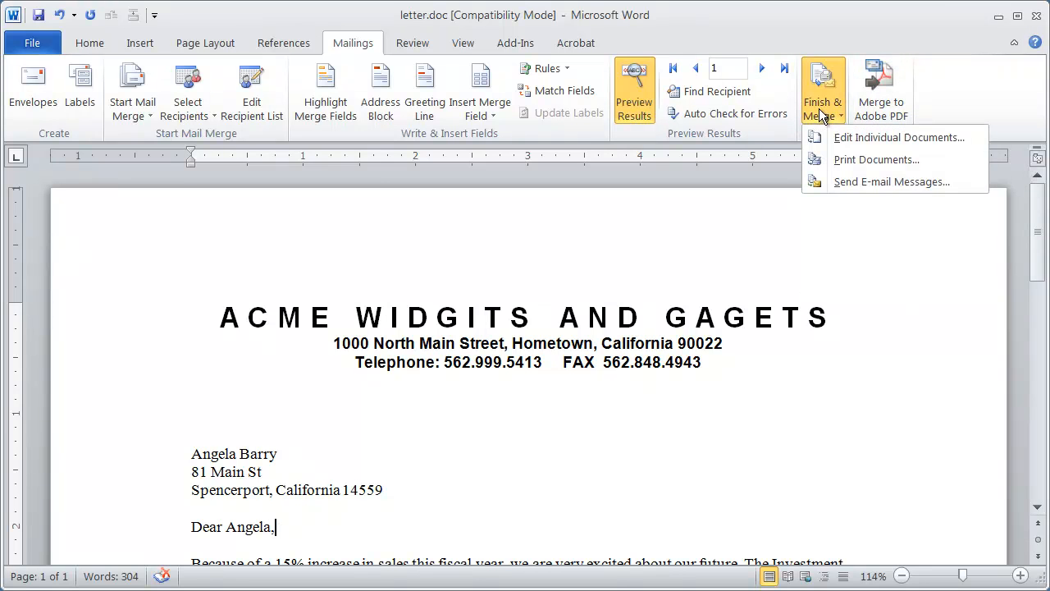
{"action": "left_click", "coordinate": [895, 137]}
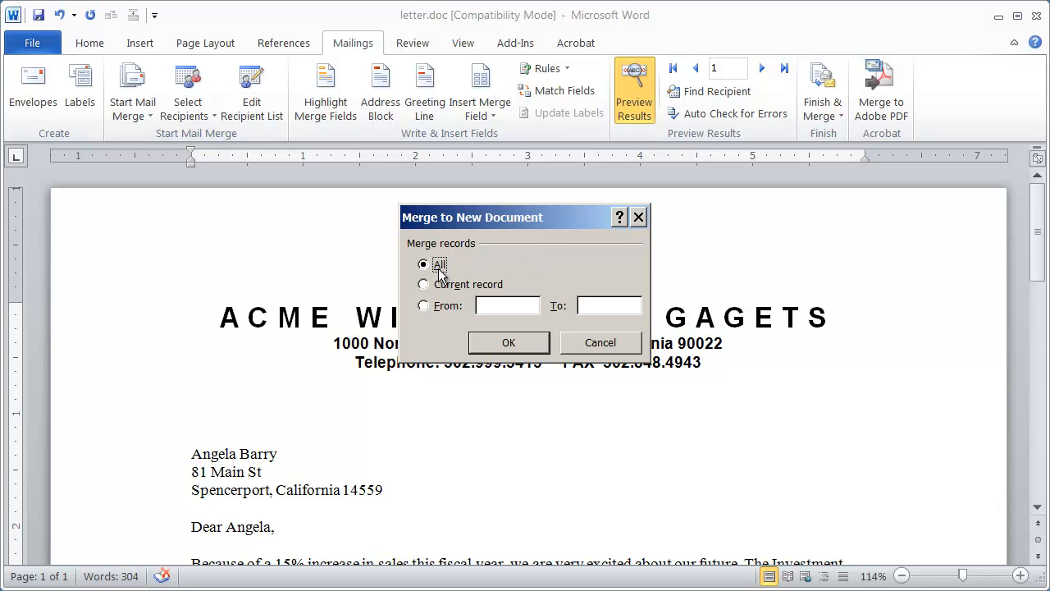
{"action": "left_click", "coordinate": [529, 344]}
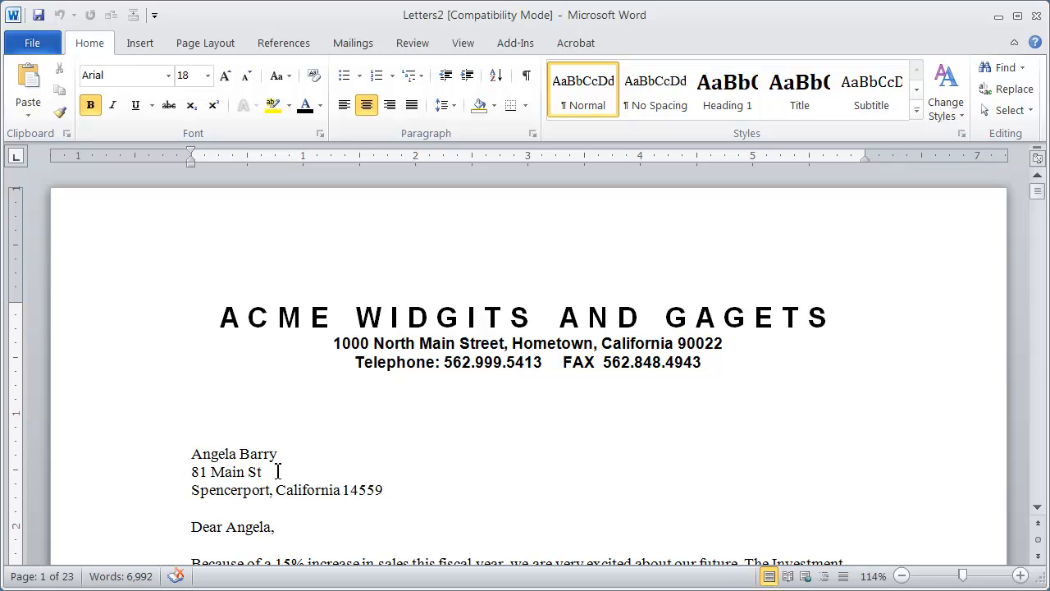
- Look through the merged letters to check each recipient's address and greeting, and return to the first letter
{"action": "scroll", "coordinate": [406, 422], "scroll_direction": "down", "scroll_amount": 15}
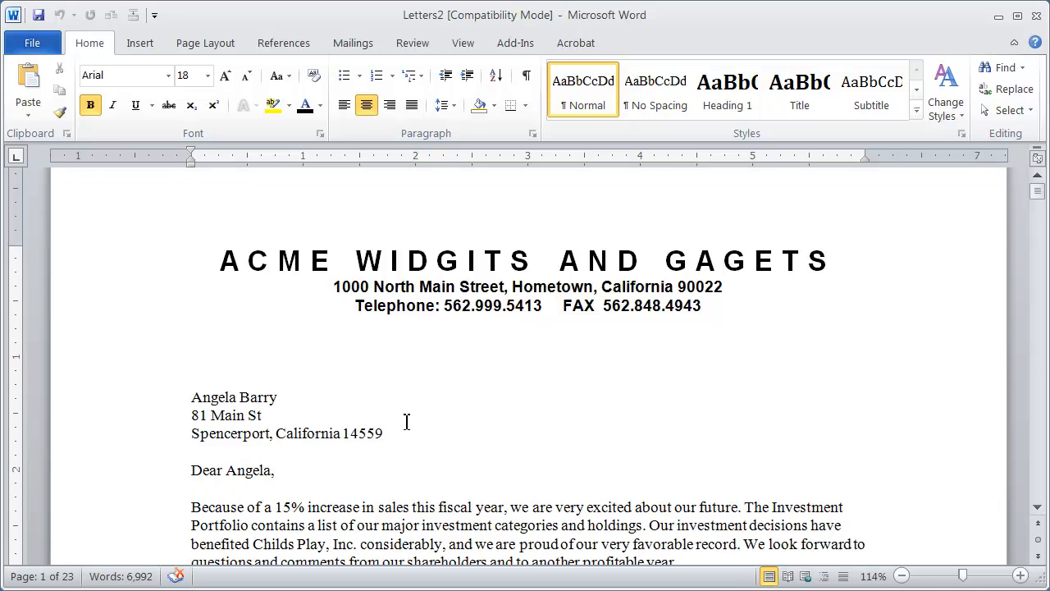
{"action": "scroll", "coordinate": [403, 419], "scroll_direction": "down", "scroll_amount": 10}
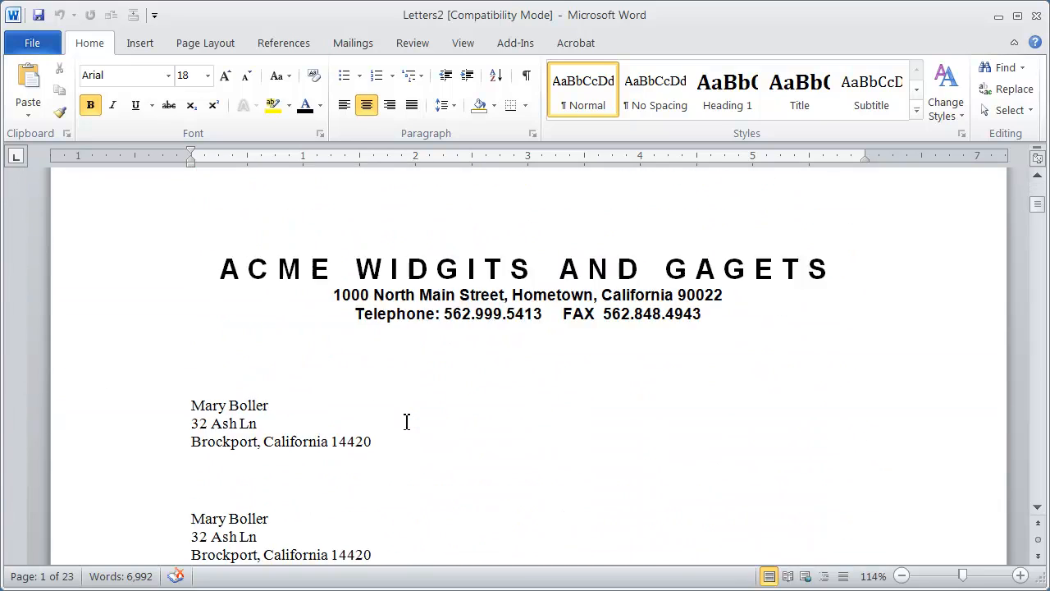
{"action": "scroll", "coordinate": [406, 421], "scroll_direction": "down", "scroll_amount": 15}
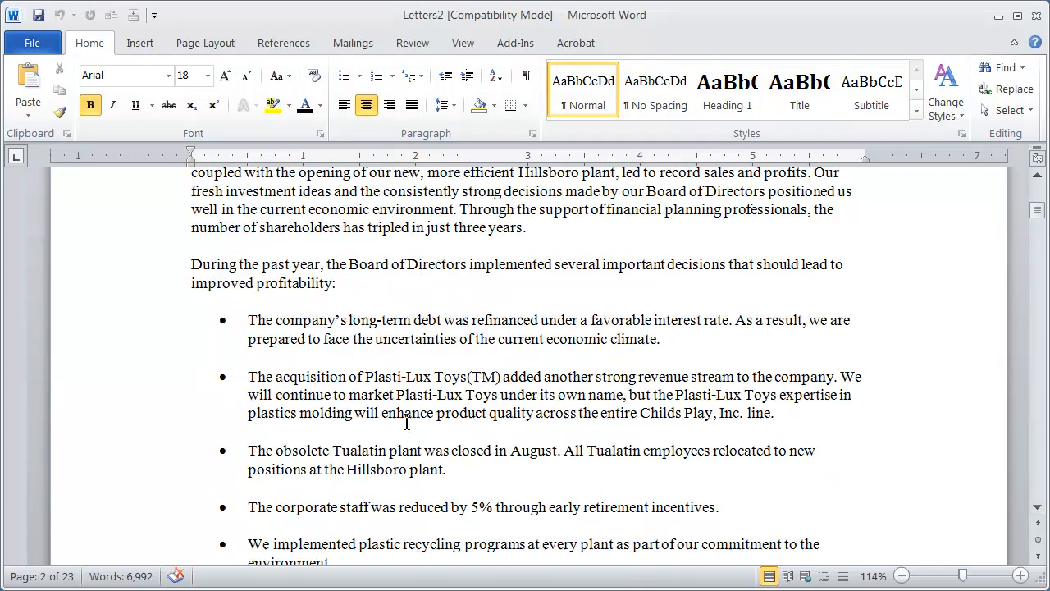
{"action": "scroll", "coordinate": [406, 421], "scroll_direction": "down", "scroll_amount": 7}
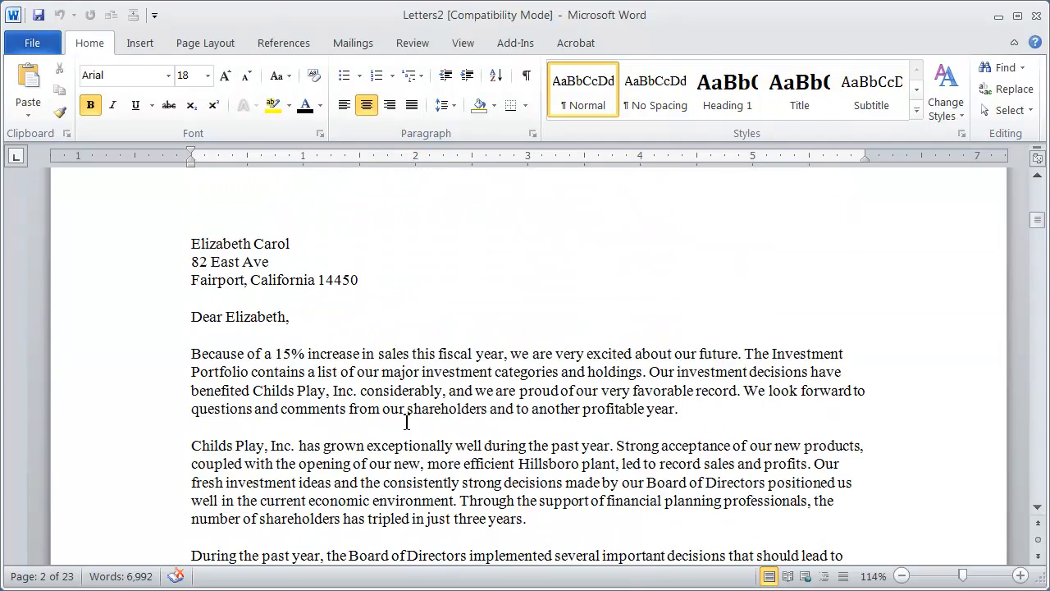
{"action": "scroll", "coordinate": [406, 422], "scroll_direction": "down", "scroll_amount": 20}
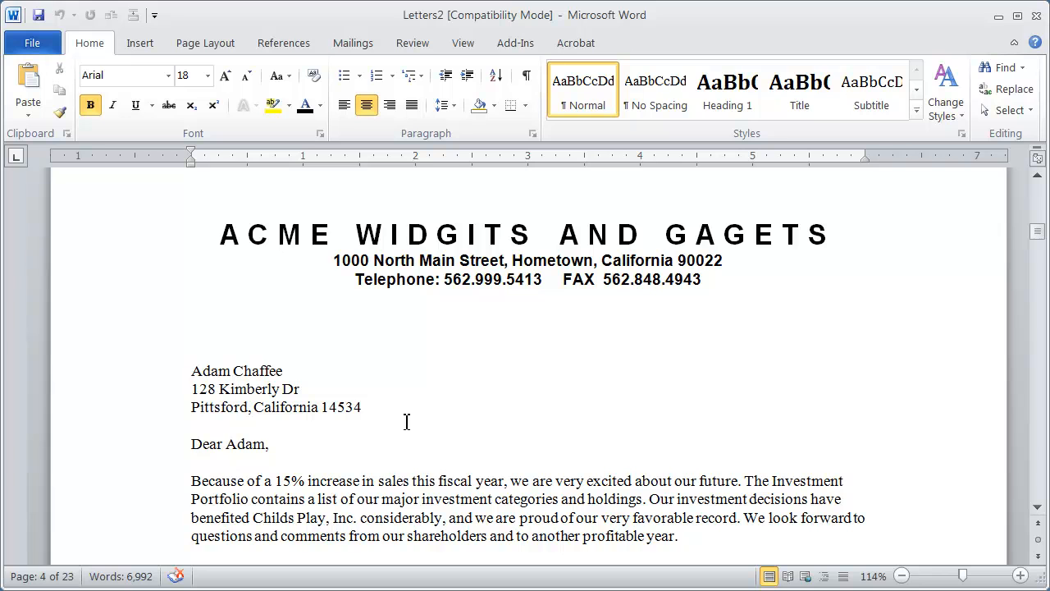
{"action": "scroll", "coordinate": [406, 422], "scroll_direction": "up", "scroll_amount": 20}
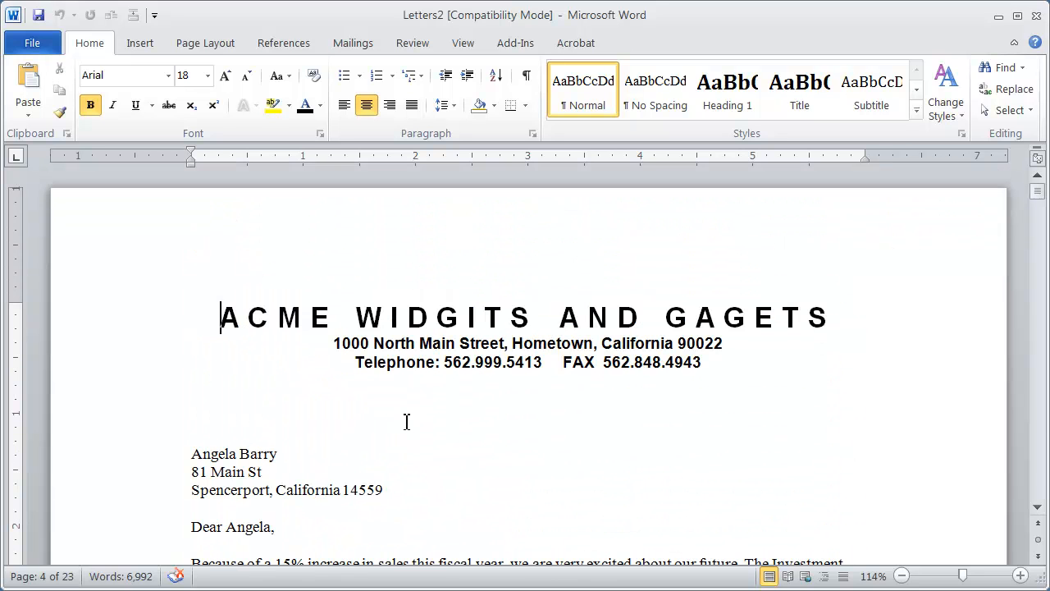